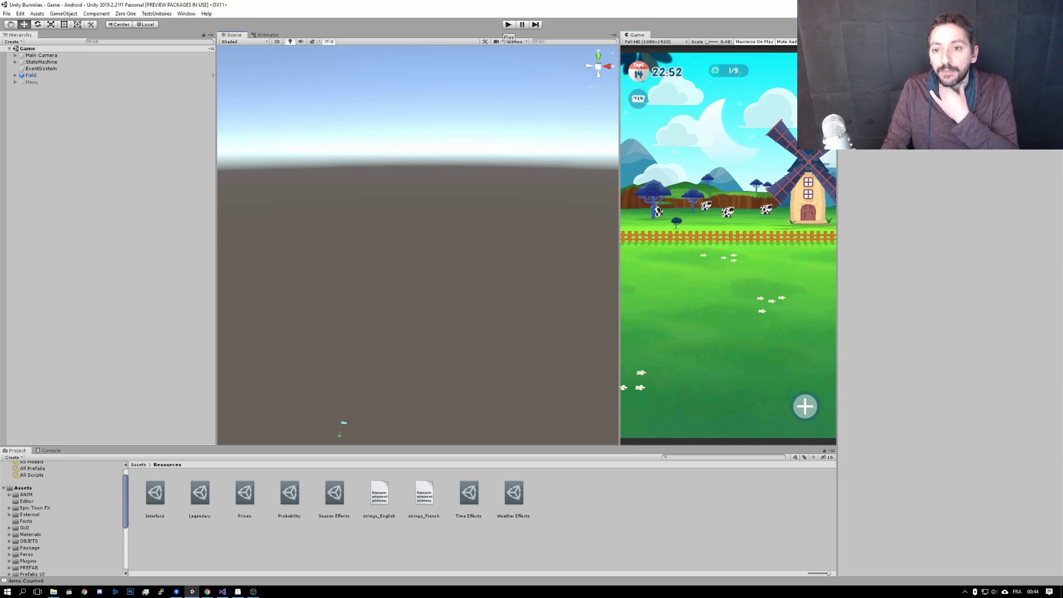
Run the game, reset its saved progress, accept the adult-content disclaimer and start playing from the title screen.
left_click(508, 24)
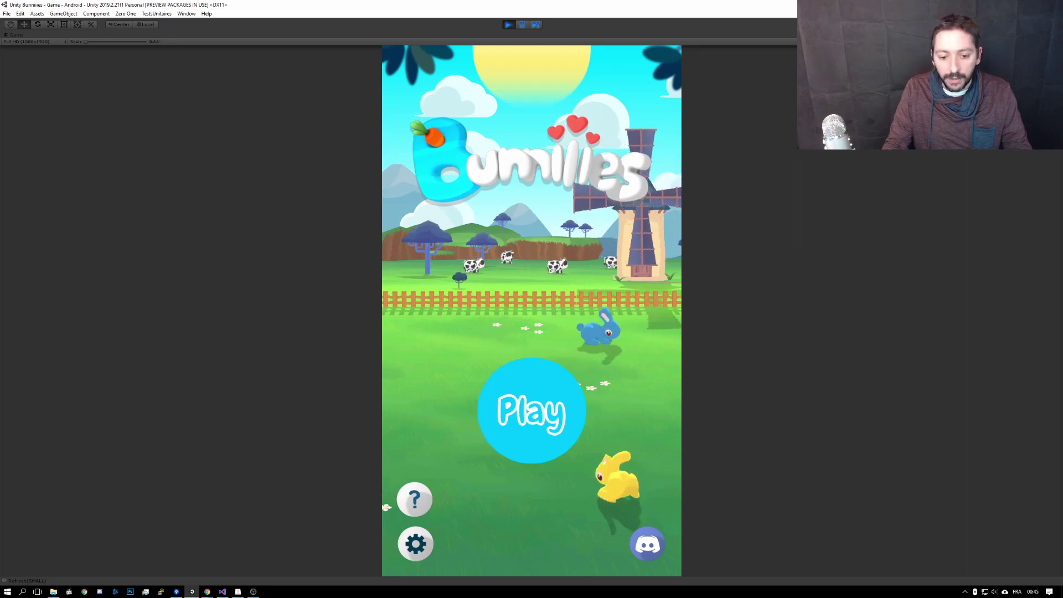
left_click(416, 544)
left_click(531, 458)
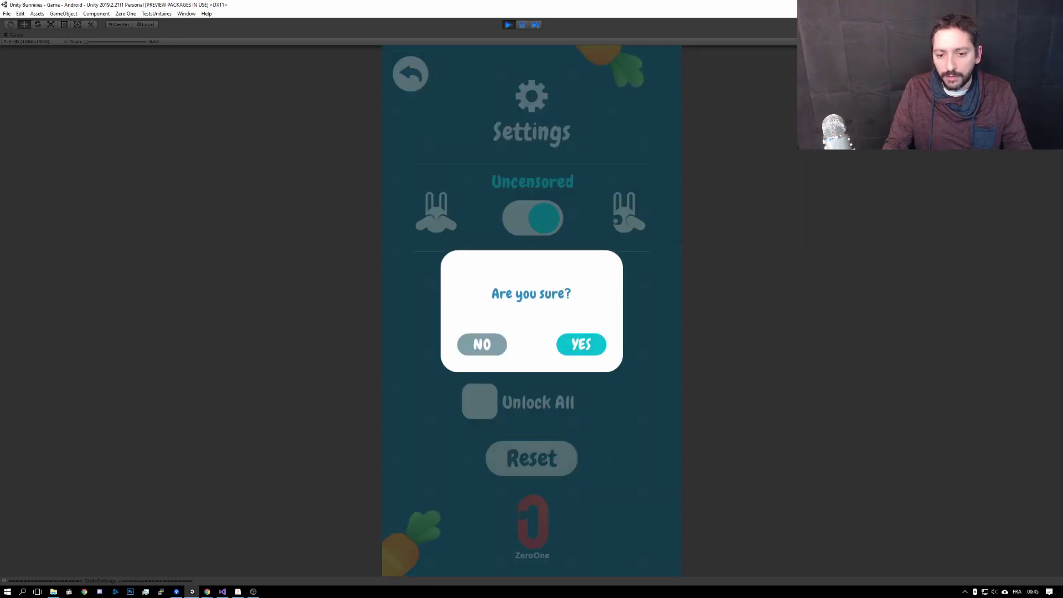
left_click(581, 344)
left_click(515, 460)
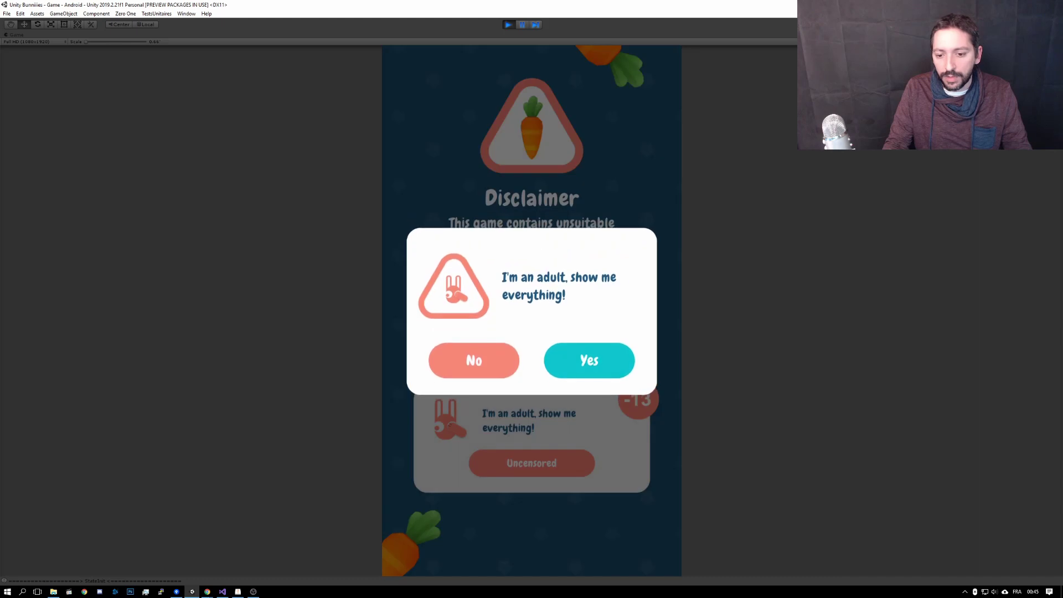
left_click(588, 360)
left_click(531, 413)
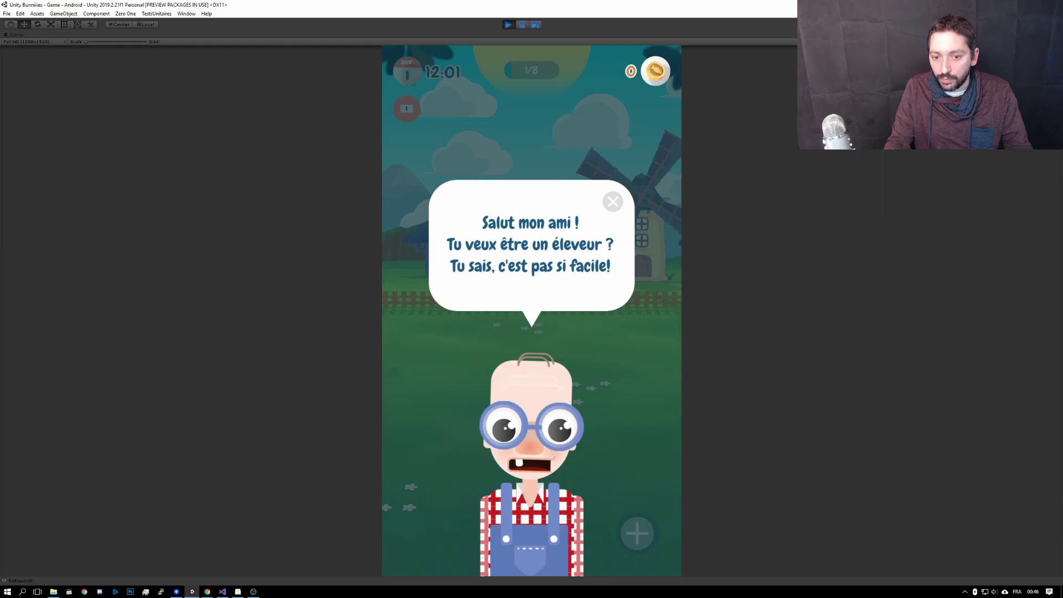
Stop Play mode and open the Traductions - Bunniies spreadsheet from Google Drive in Chrome.
key("ctrl+p")
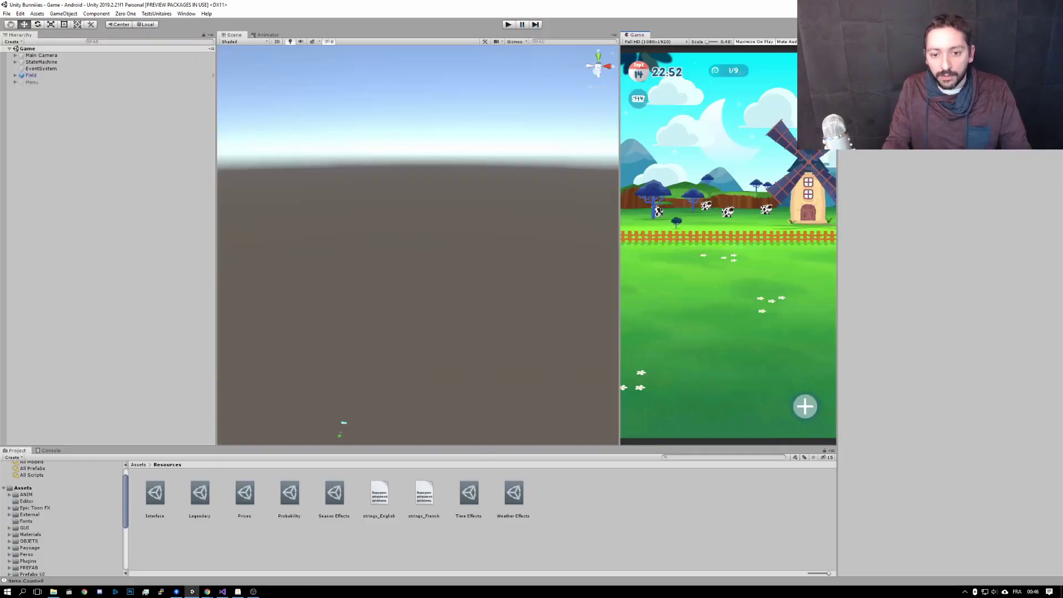
key("alt+Tab")
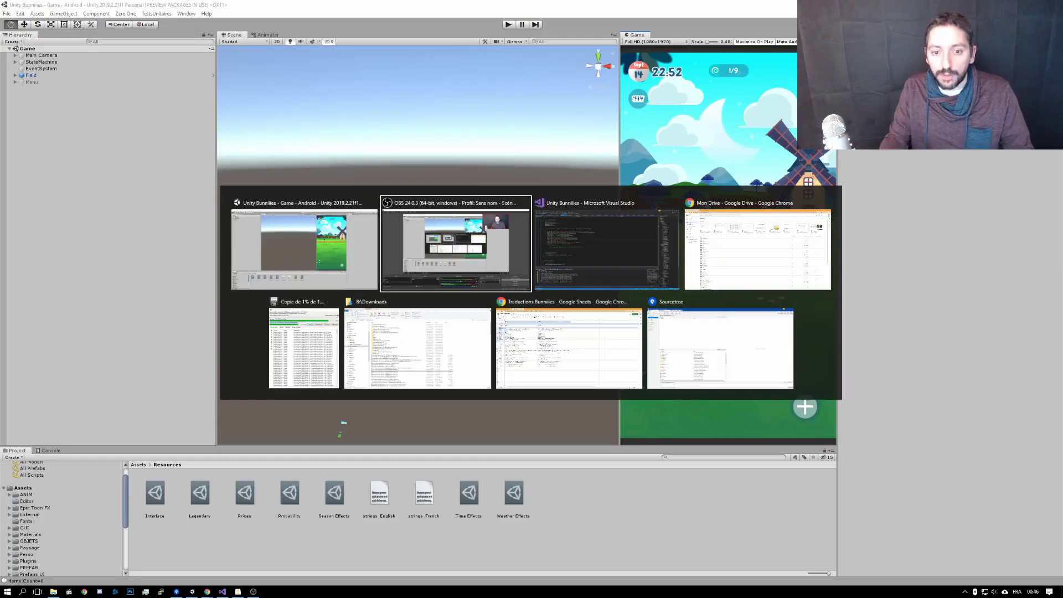
key("alt+Tab")
key("alt+Tab")
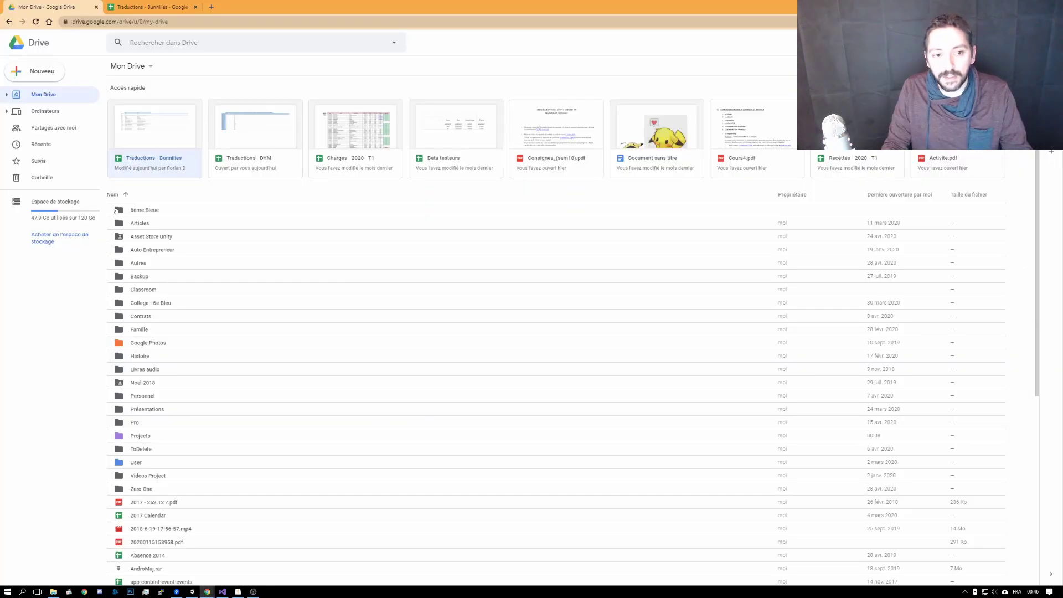
key("Return")
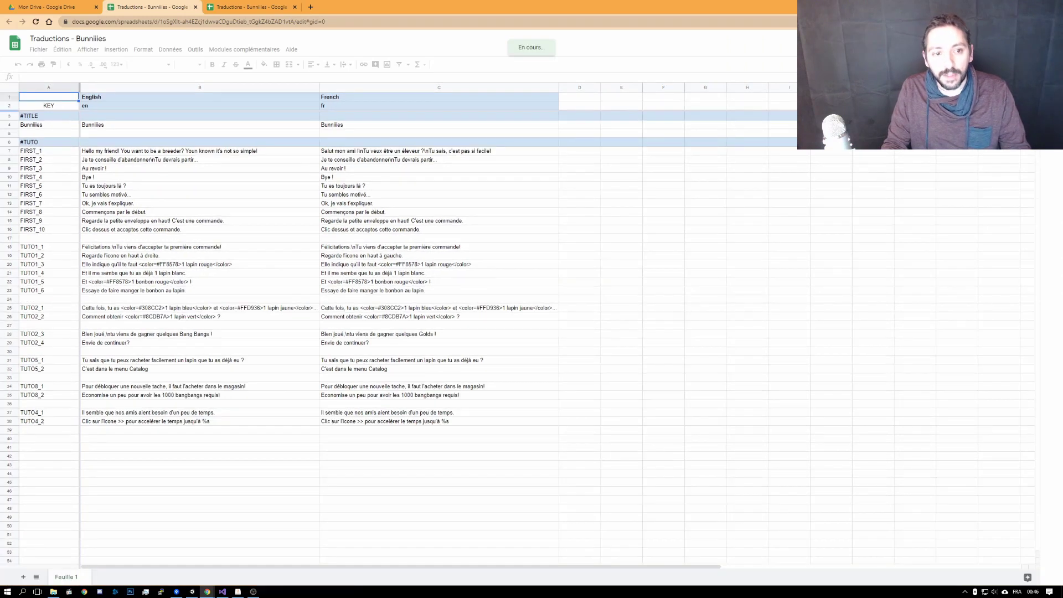
Inspect the French column C and the English line in cell B12, then open the Fichier menu.
left_click(438, 88)
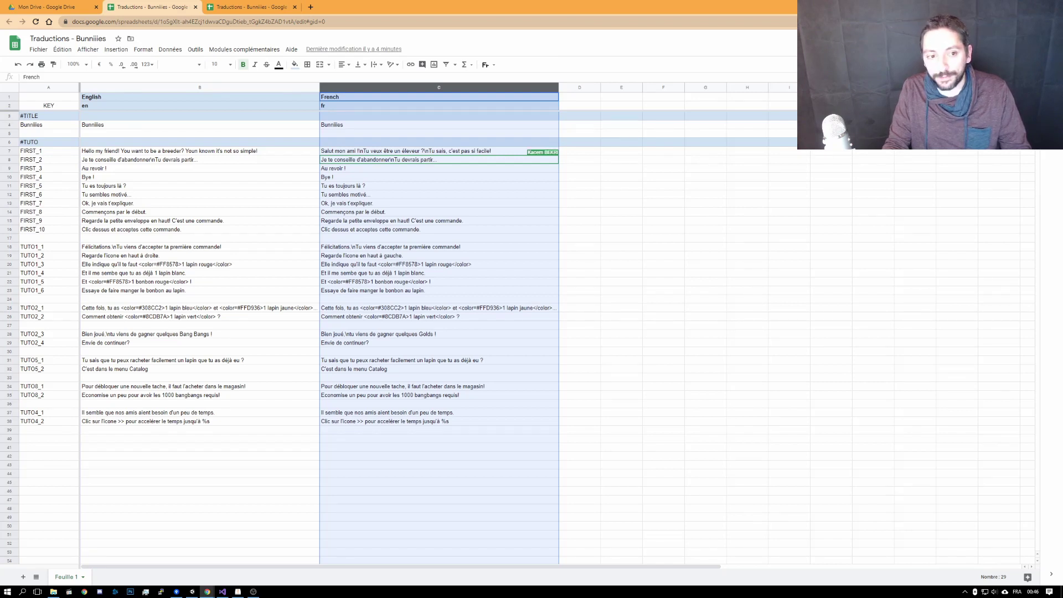
left_click(200, 195)
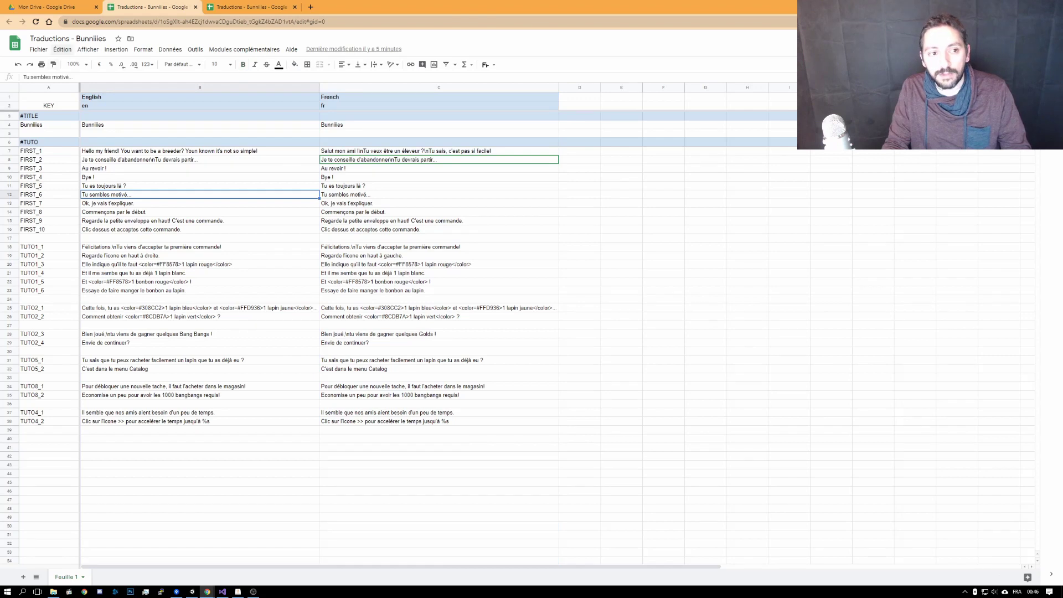
left_click(38, 49)
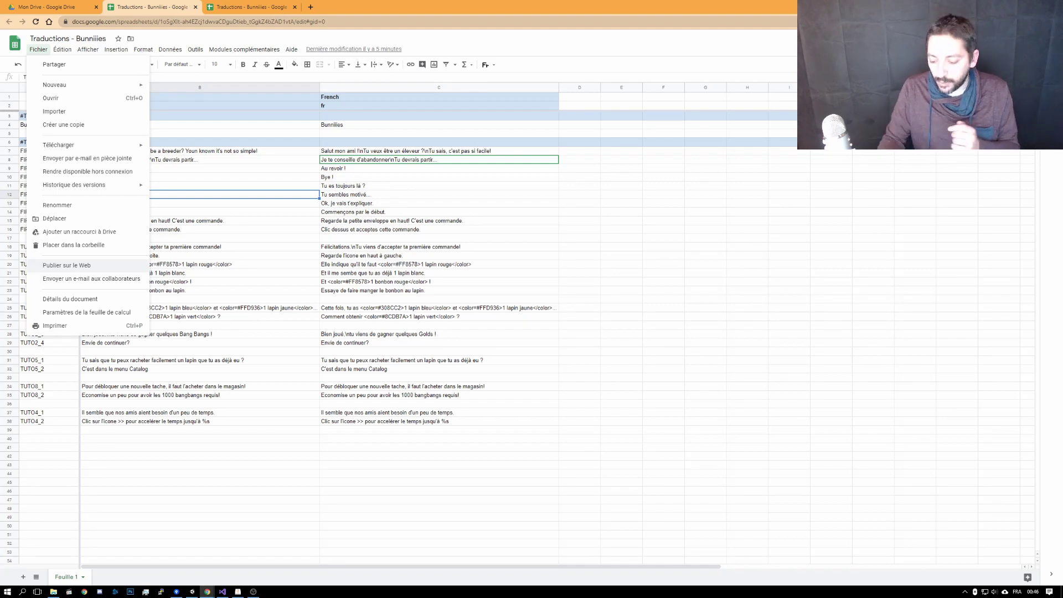
Publish Feuille 1 to the web as .tsv and select its public link.
left_click(66, 265)
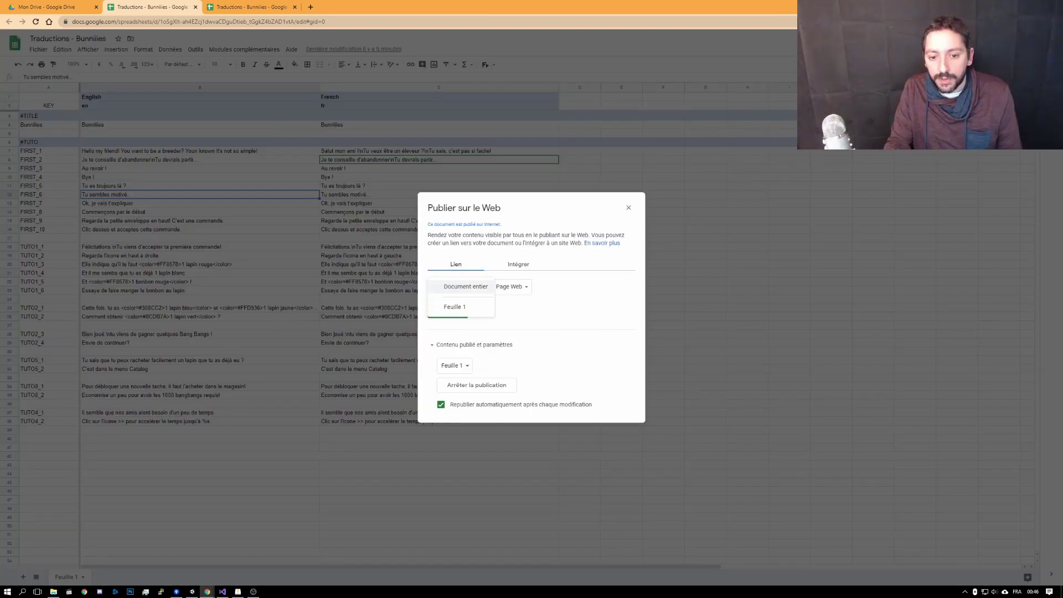
left_click(455, 307)
left_click(490, 287)
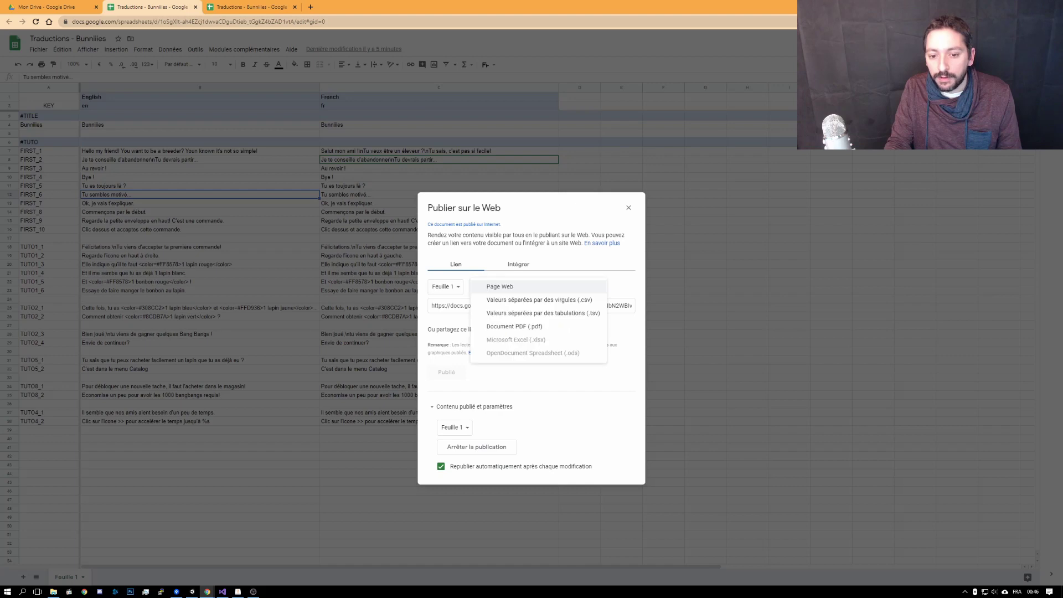
left_click(543, 313)
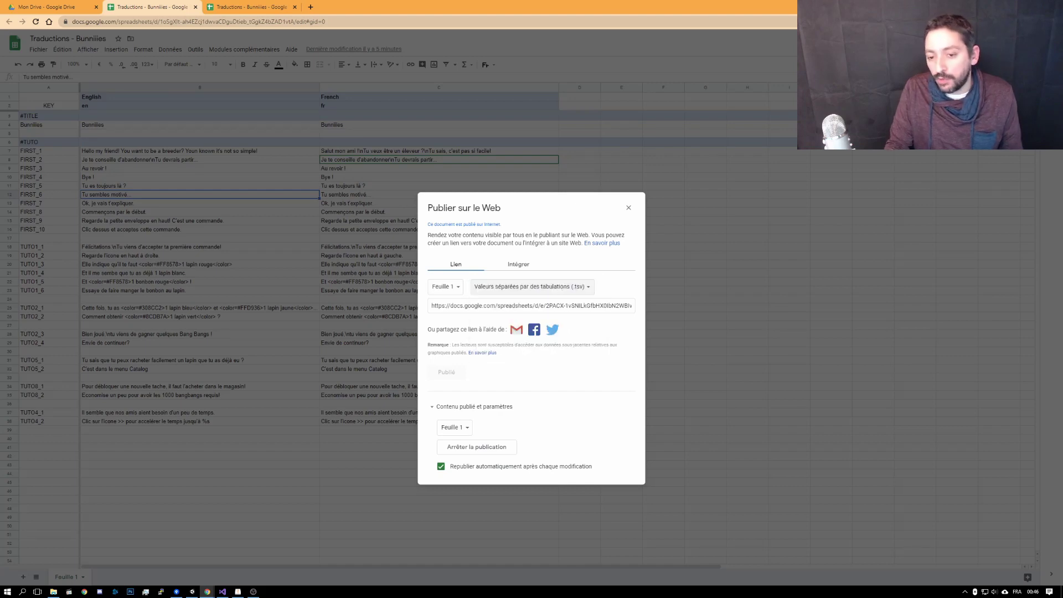
left_click(532, 306)
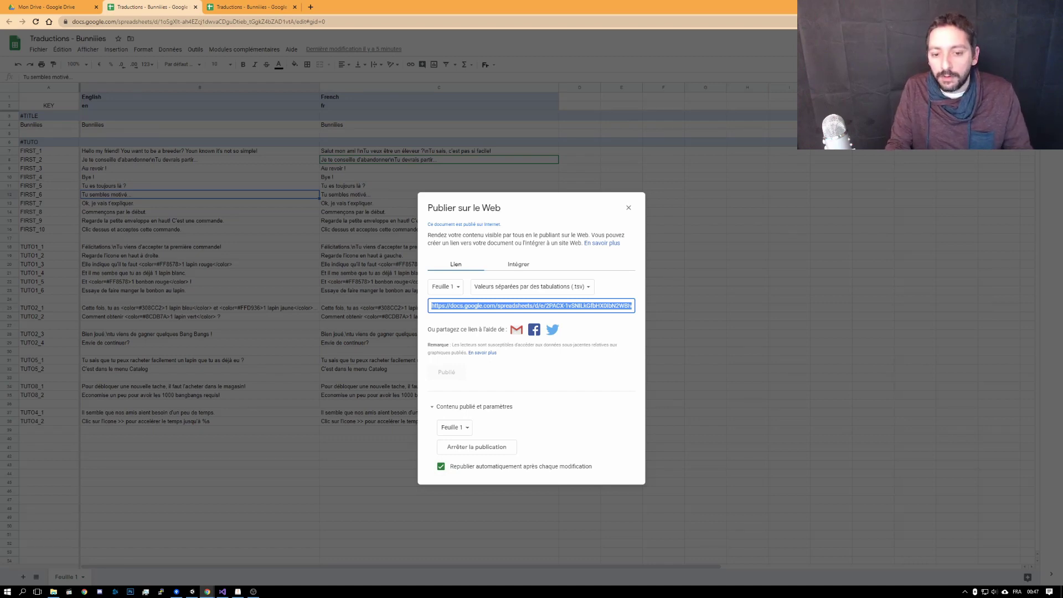
Close the publish dialog, review French cells C7 and C23, and switch to Visual Studio.
key("Escape")
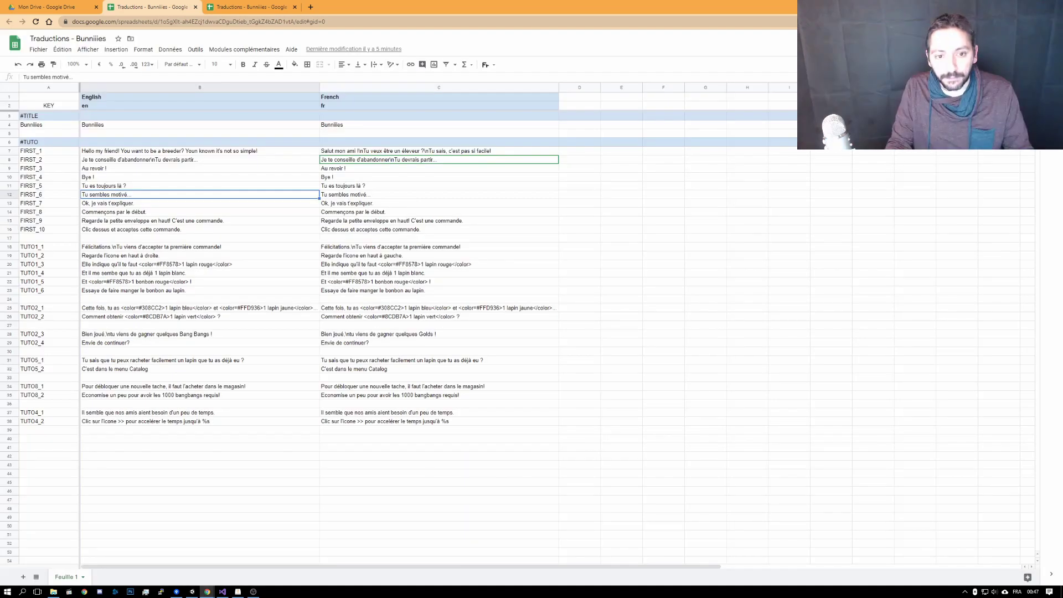
left_click(399, 281)
left_click(399, 151)
left_click(399, 290)
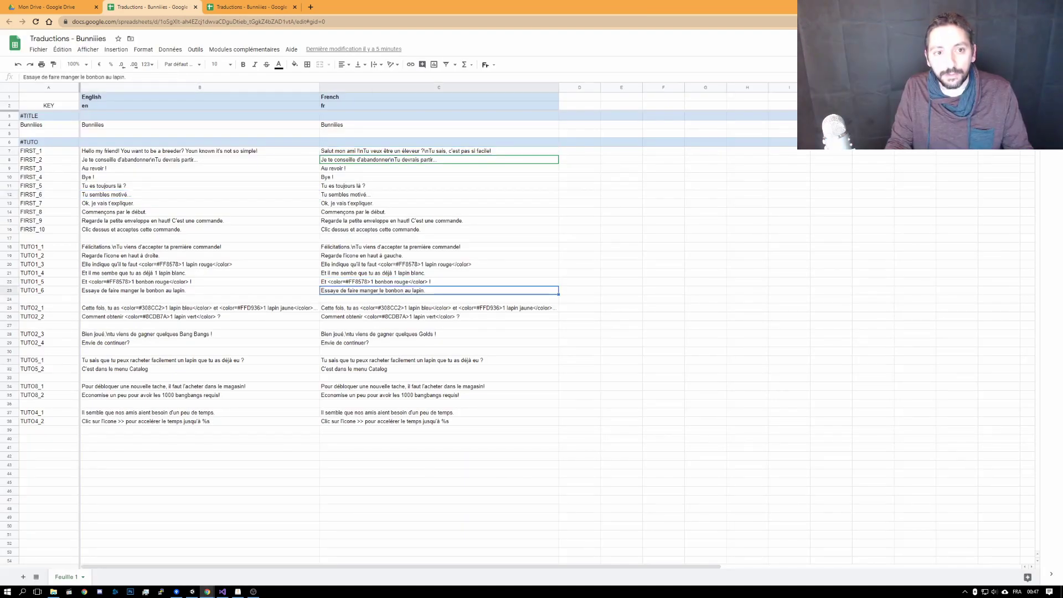
key("alt+Tab")
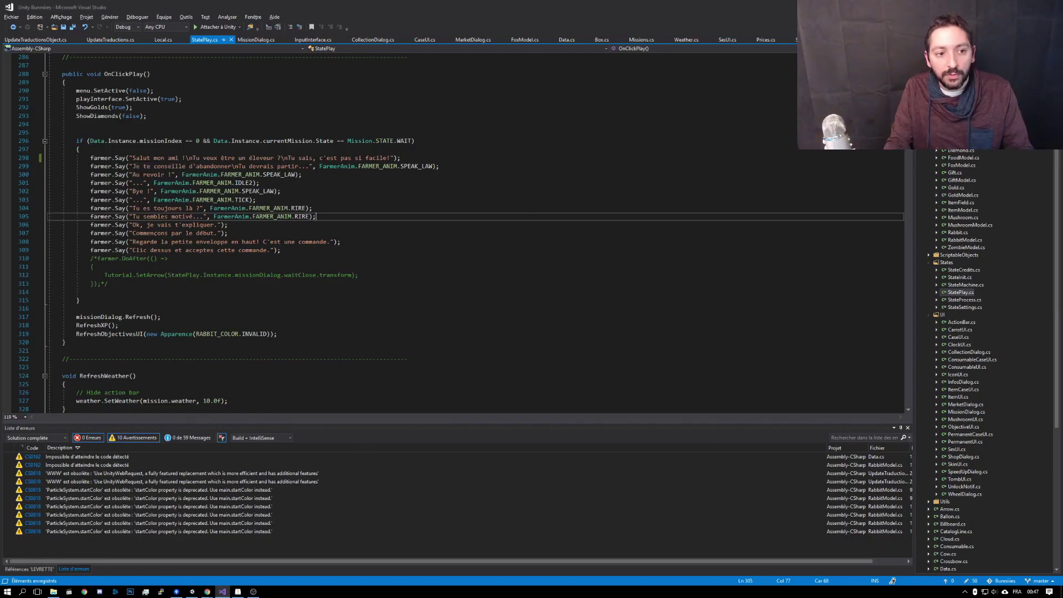
Replace the hard-coded greeting on line 298 with Local.Get("FIRST_1").
left_click_drag(49, 133, 140, 250)
scroll(211, 213, "up", 2, "ctrl")
scroll(211, 213, "up", 2, "ctrl")
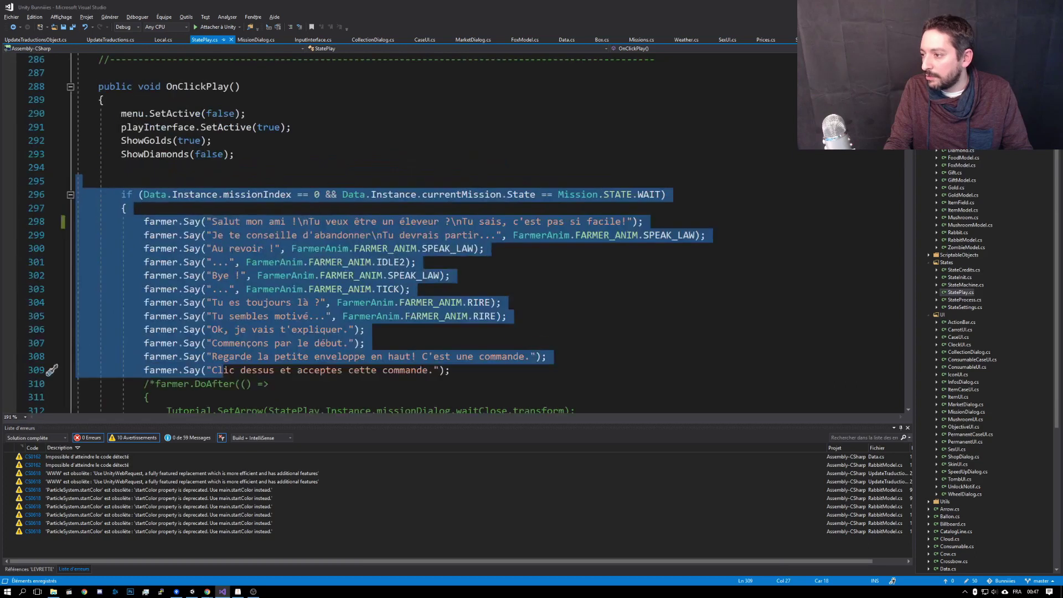
scroll(210, 213, "up", 2, "ctrl")
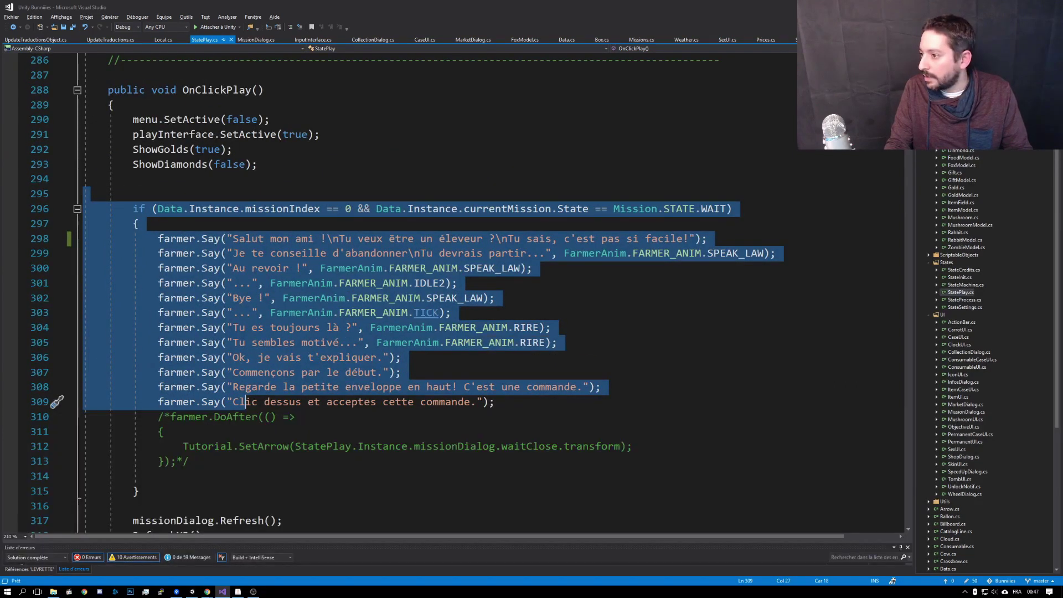
left_click(237, 253)
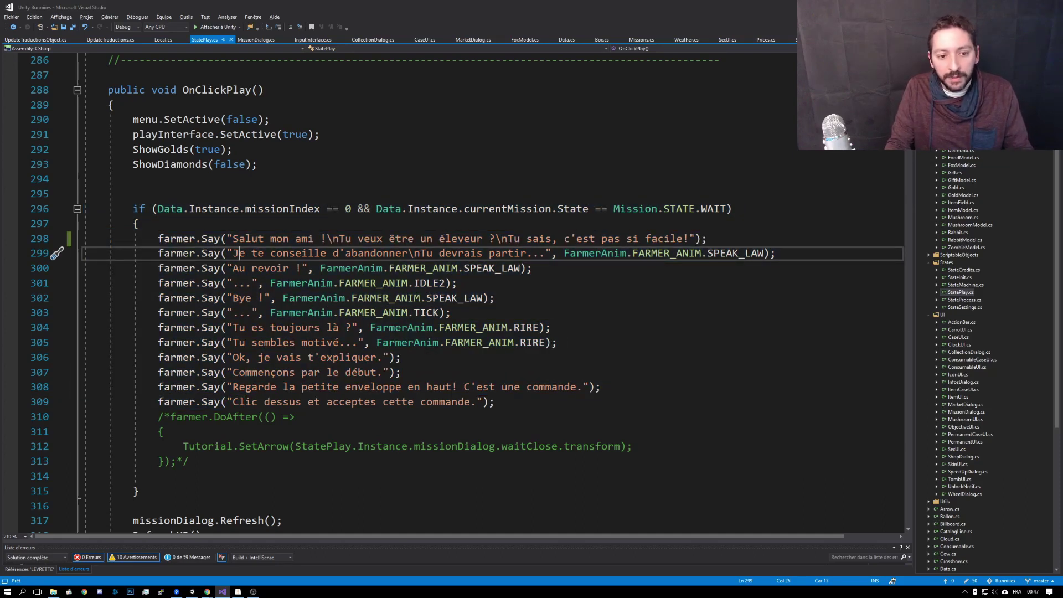
left_click_drag(228, 239, 690, 238)
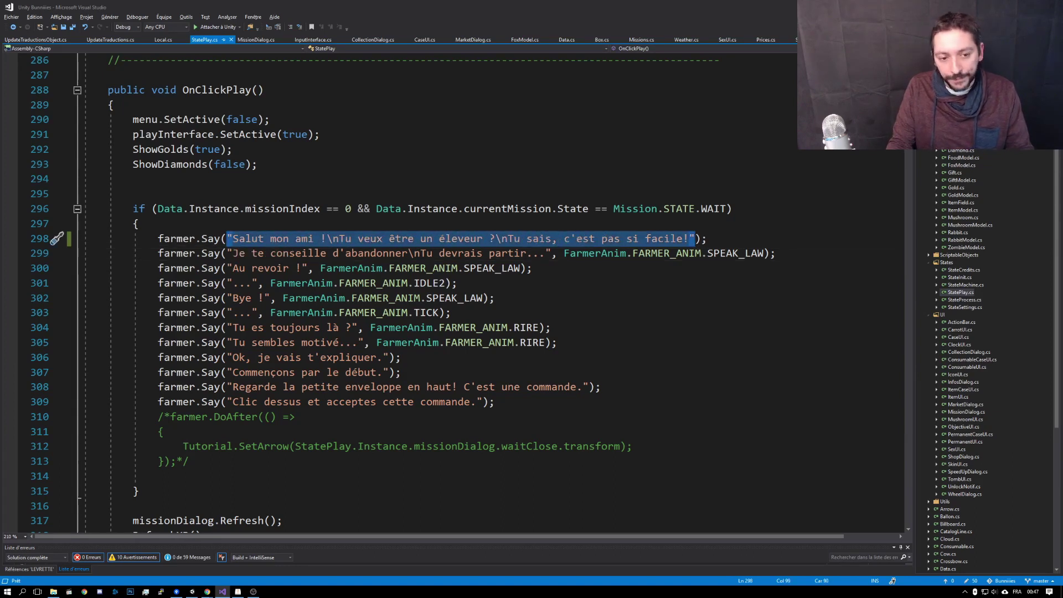
type("Loca")
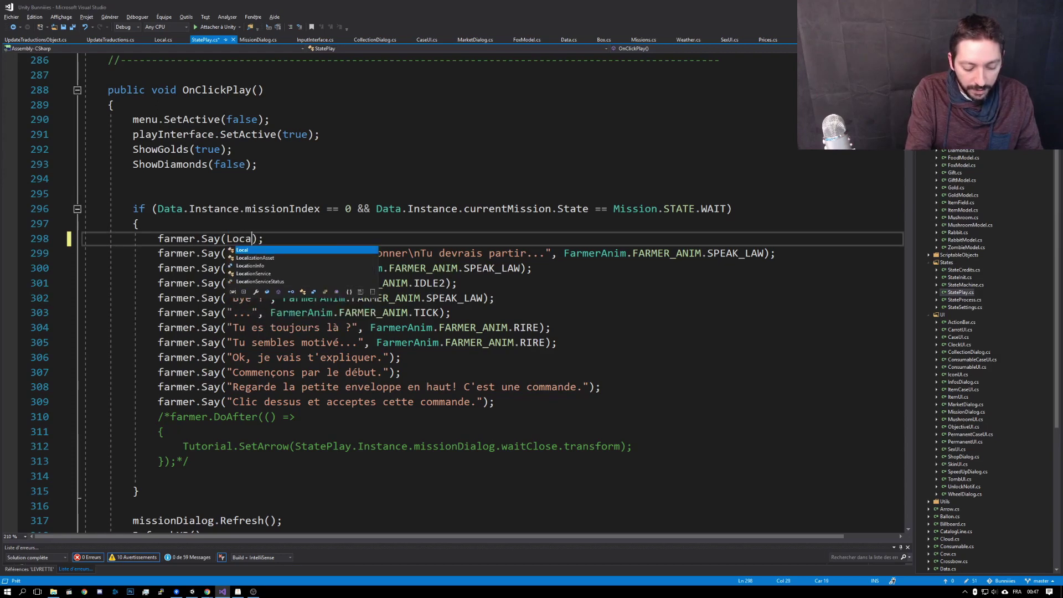
type("l.Get(\"")
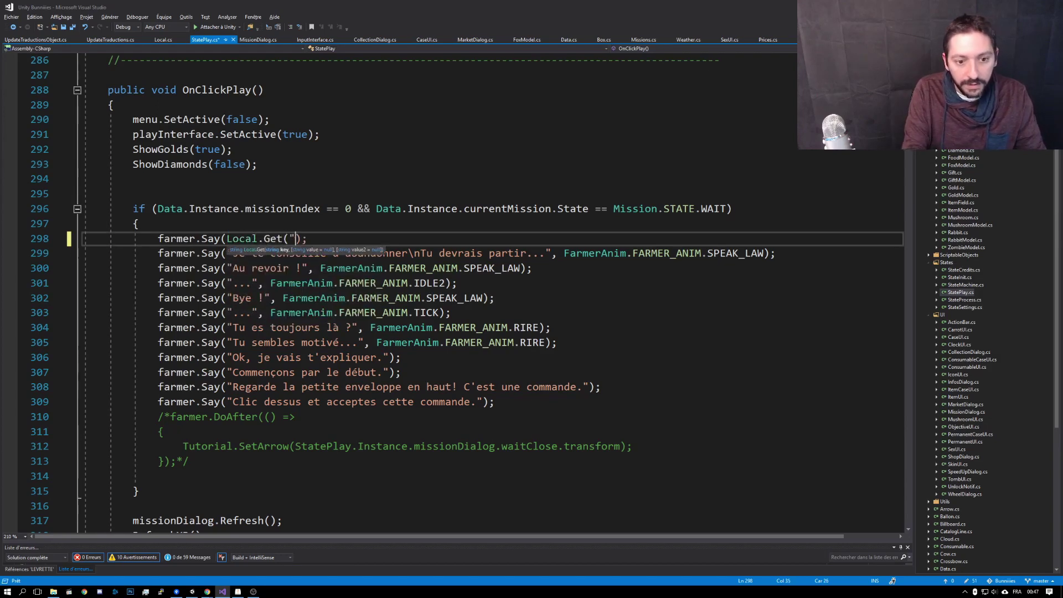
type("FIRST")
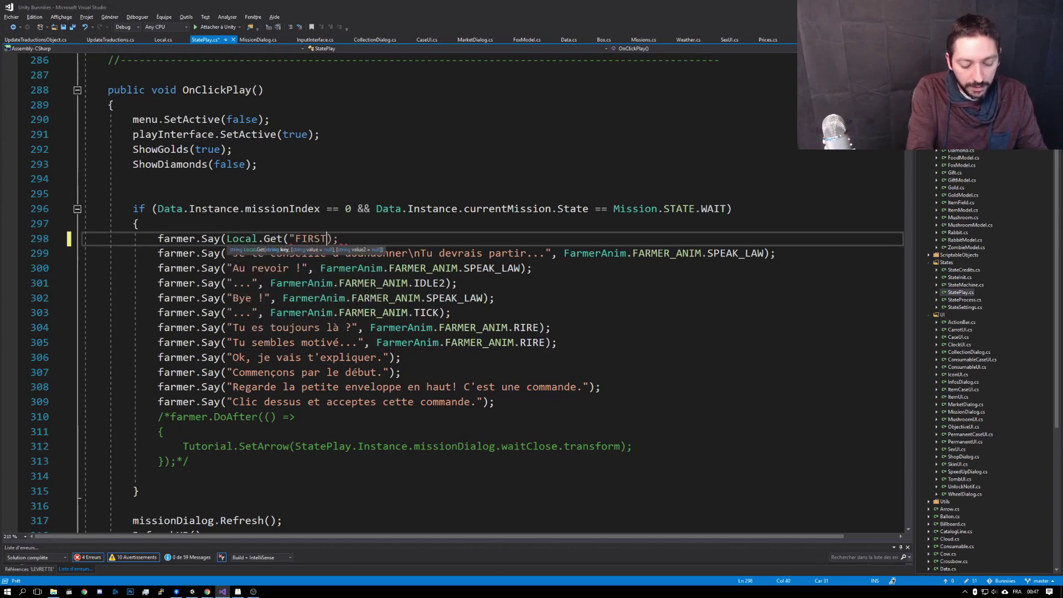
type("_1\");")
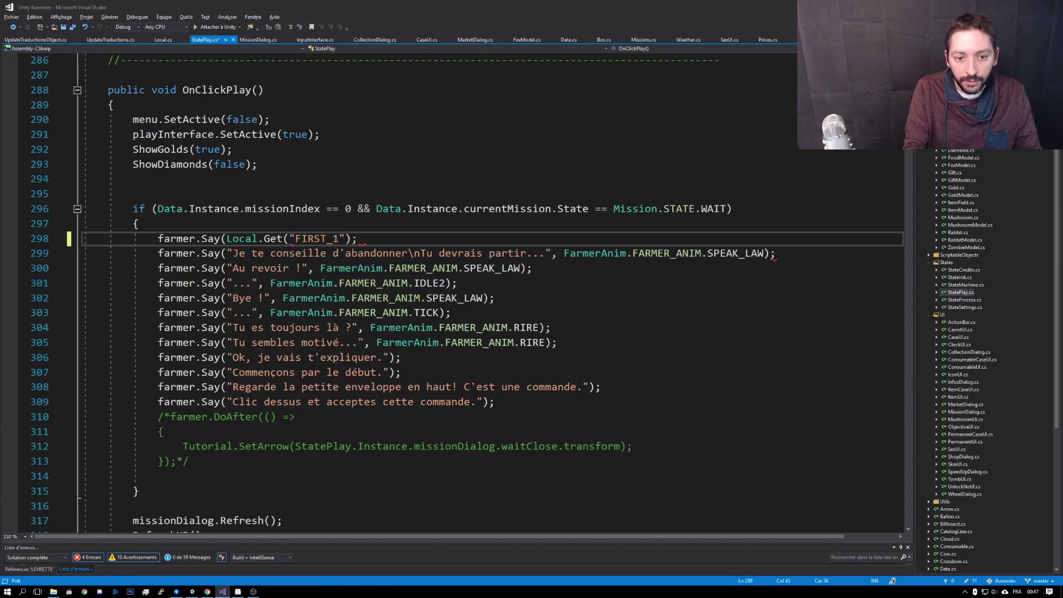
key("Left")
type(")")
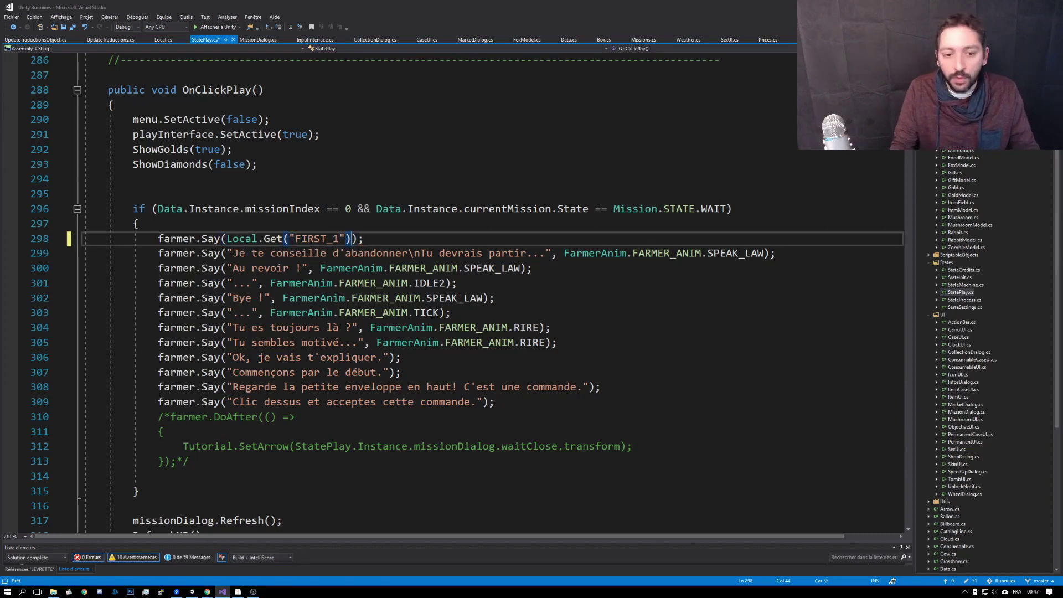
Change line 299 to Local.Get("FIRST_2") and save StatePlay.cs.
mouse_move(352, 238)
left_mouse_down()
mouse_move(228, 238)
mouse_move(332, 253)
mouse_move(550, 254)
left_mouse_up()
type("Local.Get(\"FIRST_1\")")
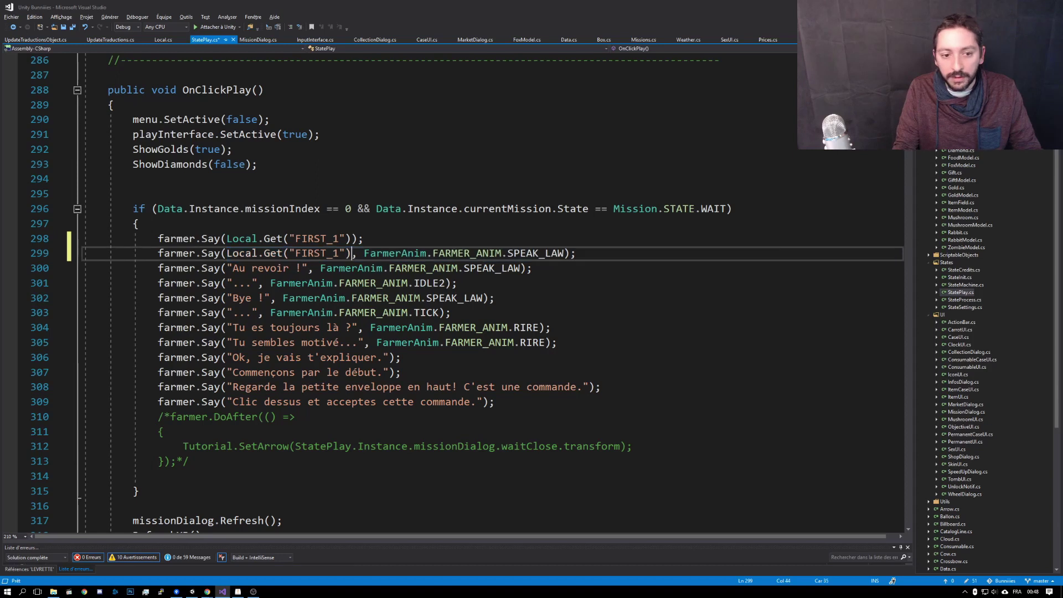
key("Left")
key("Left")
key("BackSpace")
type("2")
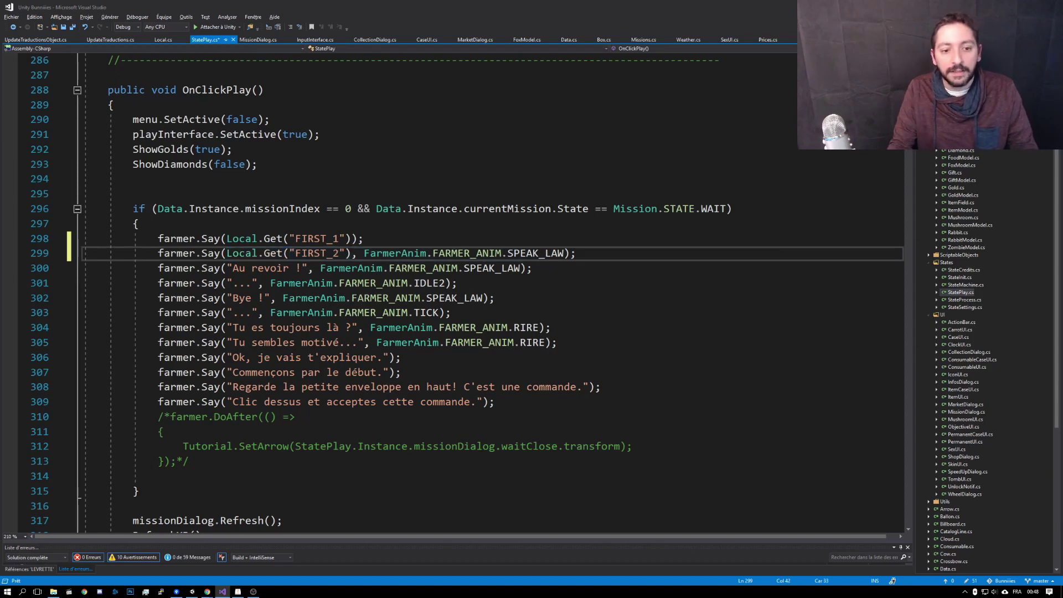
left_click(133, 178)
key("ctrl+s")
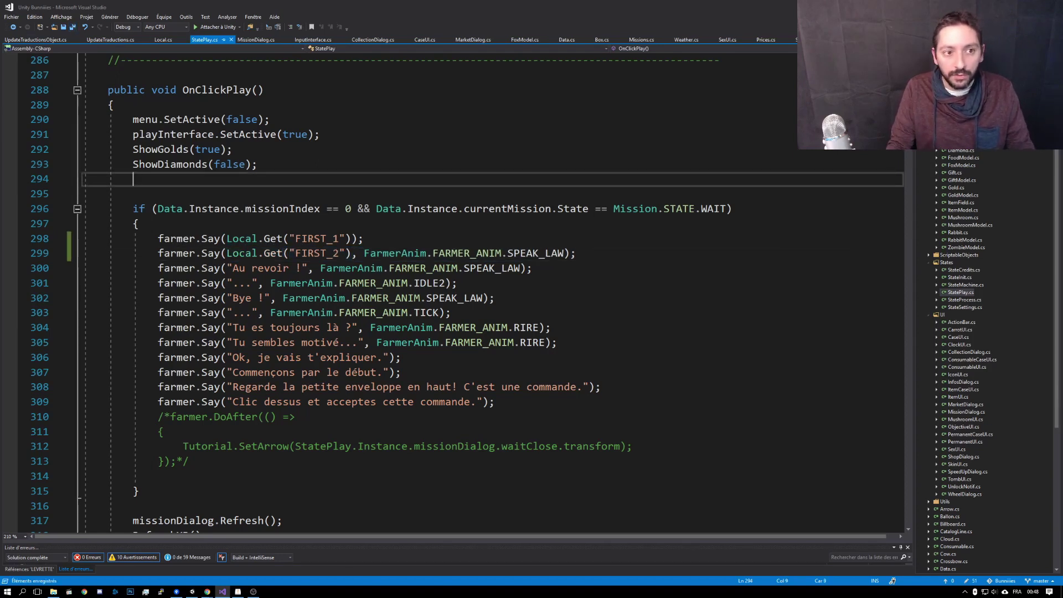
Look at the FIRST_1 key in cell A7 and its English text in B7.
key("alt+Tab")
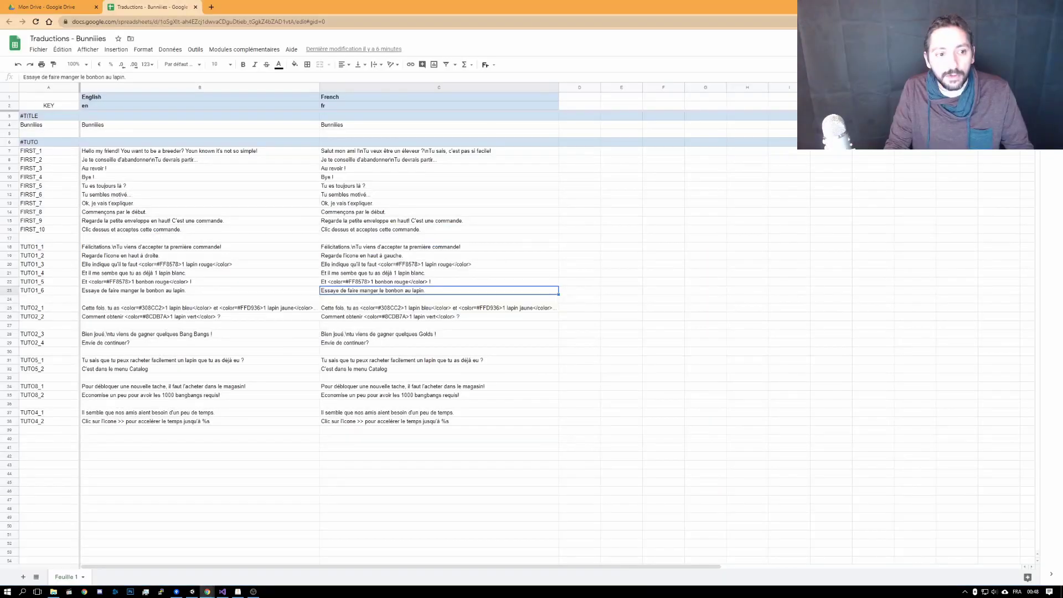
left_click(49, 151)
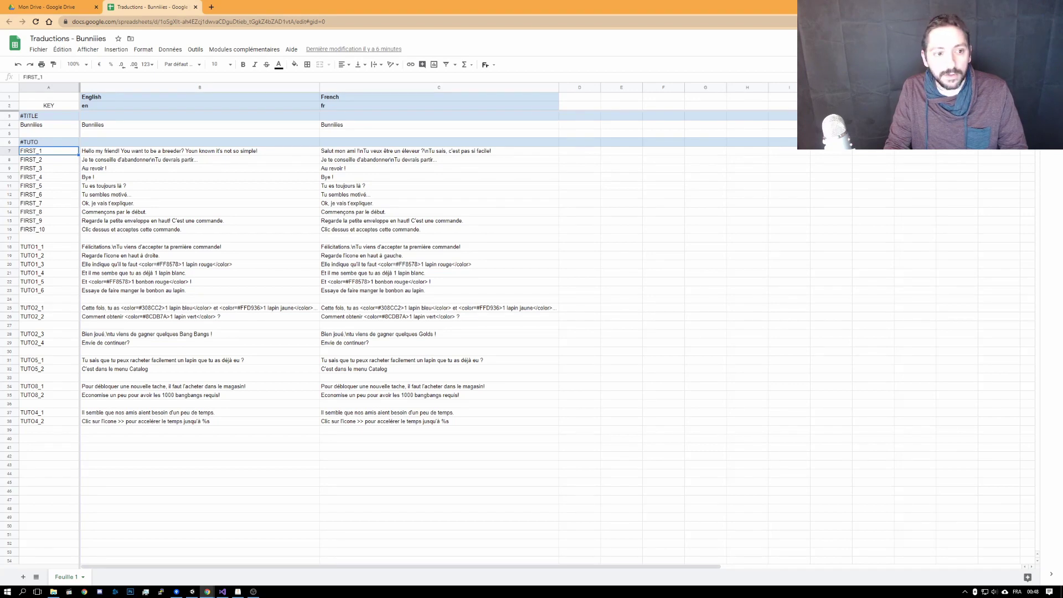
double_click(31, 151)
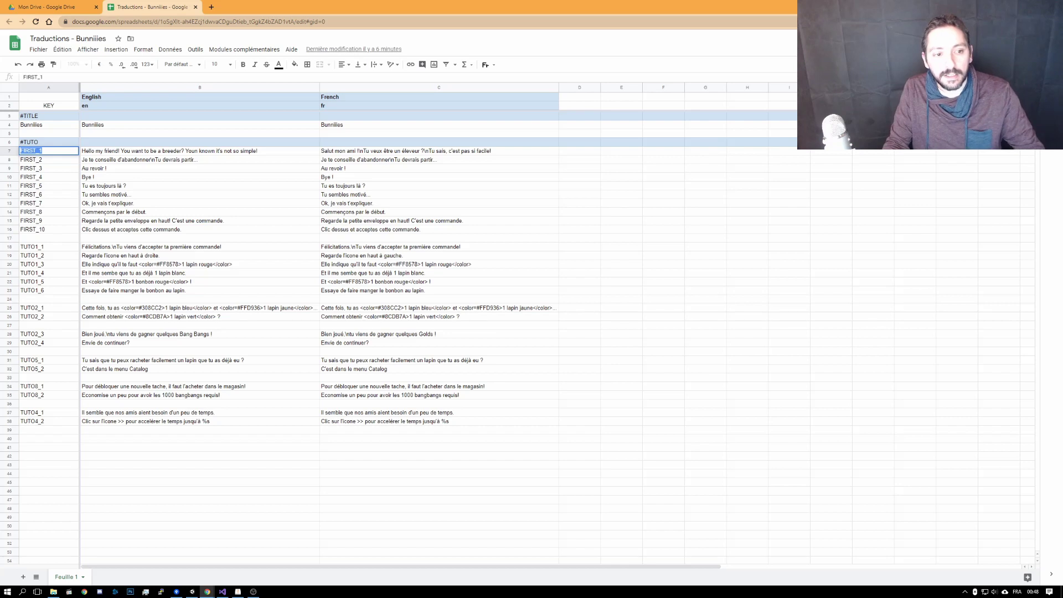
left_click(200, 151)
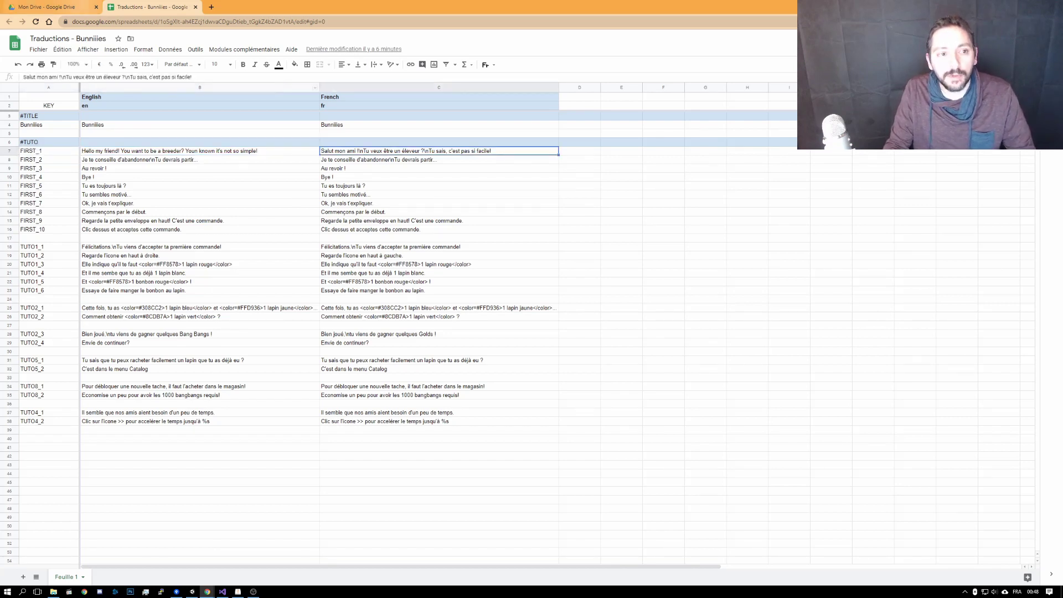
key("alt+Tab")
Go to the Local class definition and review the traductions dictionary and the "strings_" + language resource name.
left_click(241, 238)
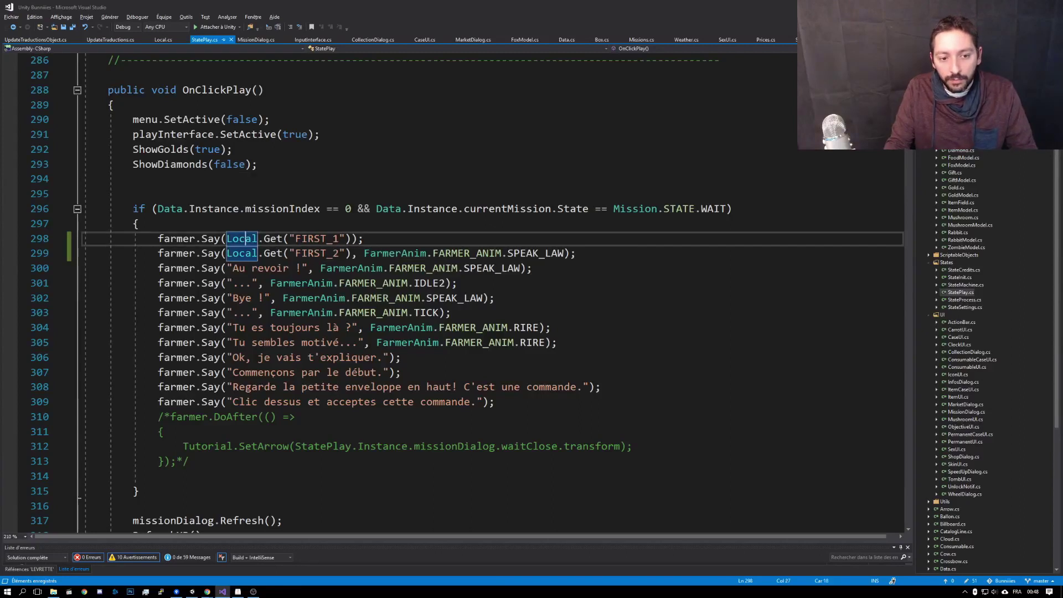
key("F12")
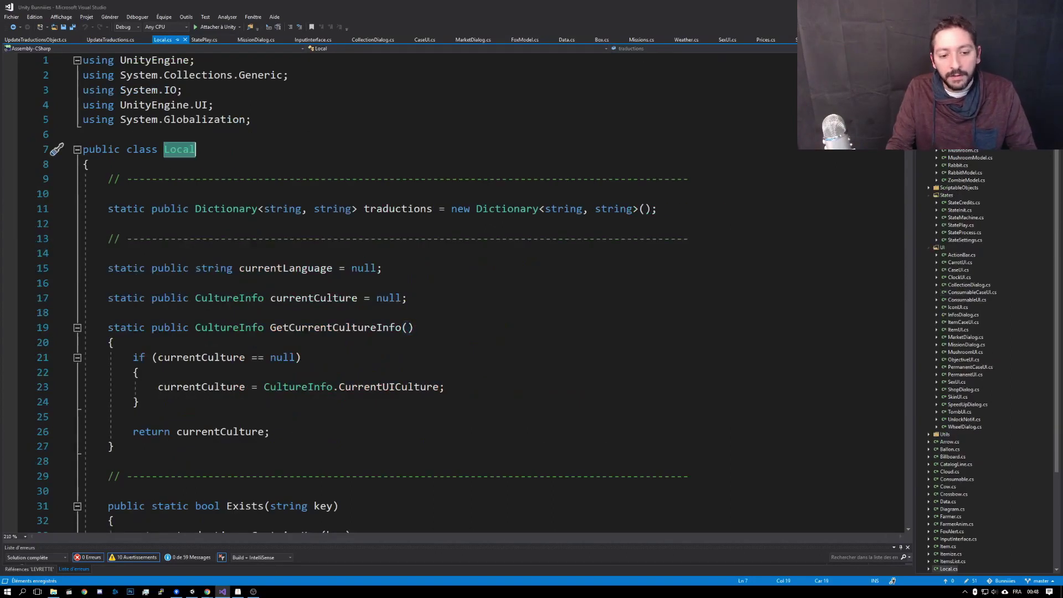
scroll(388, 288, "down", 1)
left_click(432, 164)
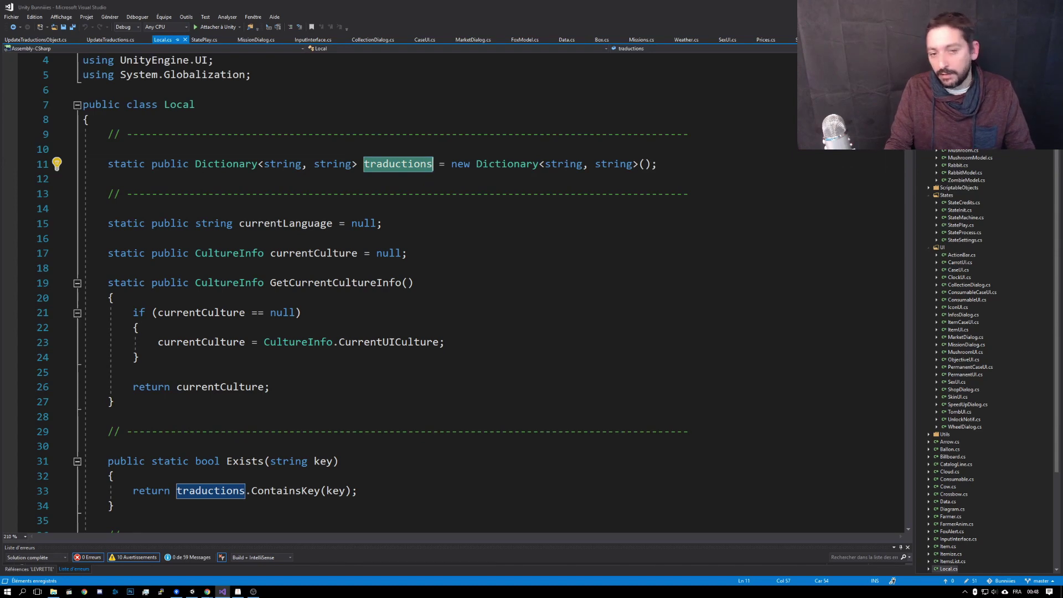
scroll(360, 256, "down", 1)
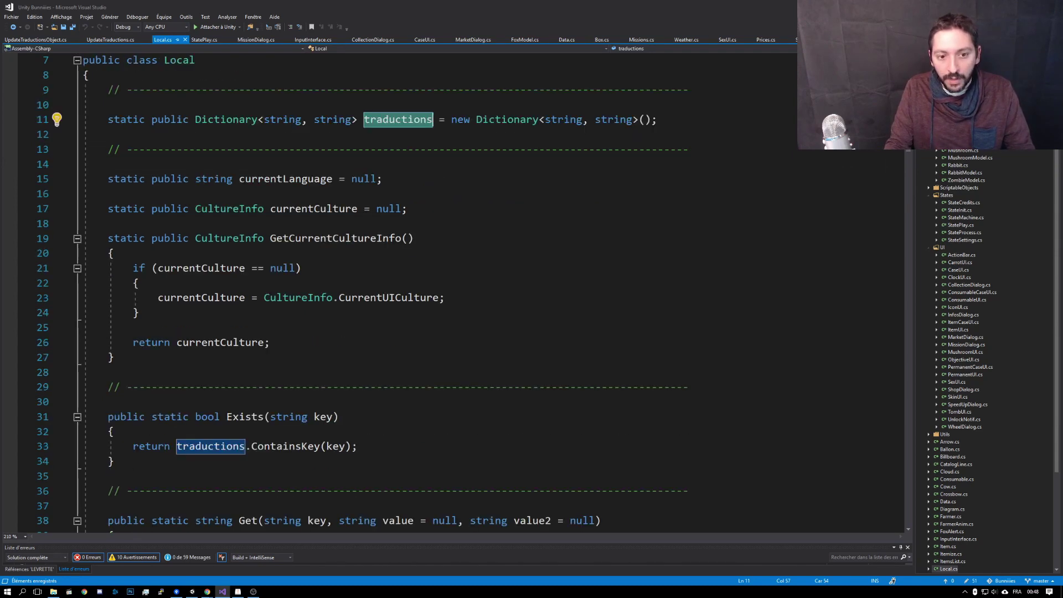
scroll(443, 293, "down", 2)
scroll(444, 294, "down", 6)
scroll(443, 293, "down", 7)
scroll(443, 293, "down", 6)
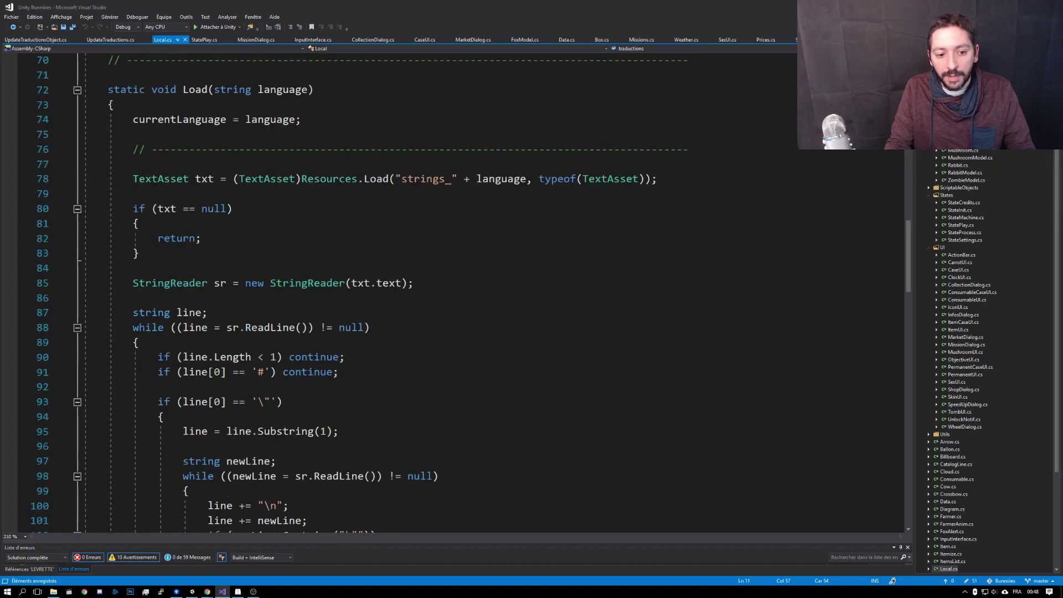
left_click_drag(401, 178, 523, 178)
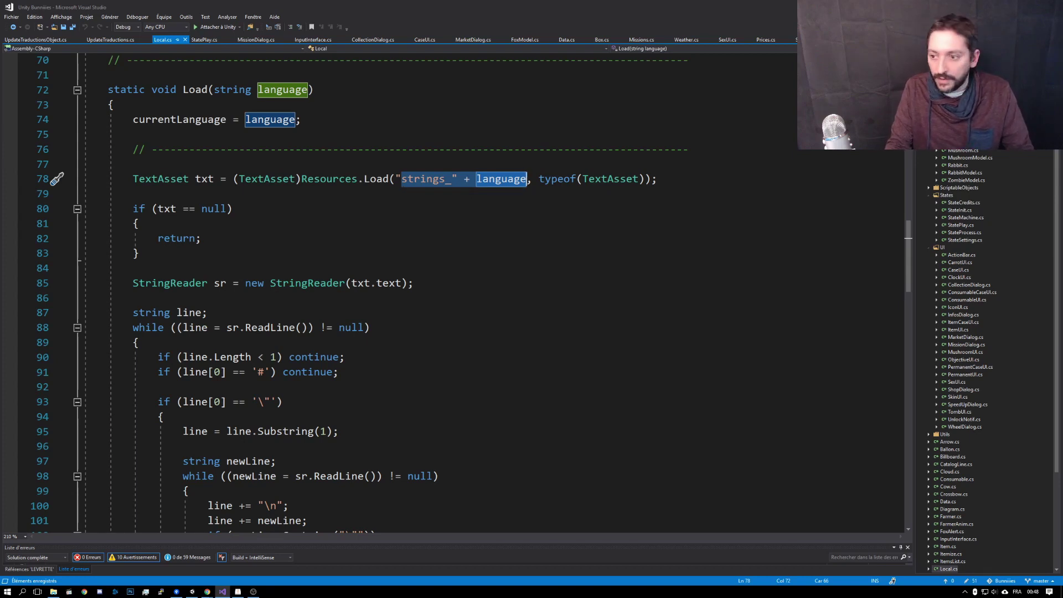
Reveal Local.cs in Solution Explorer and open strings_English.txt.
scroll(974, 360, "up", 5)
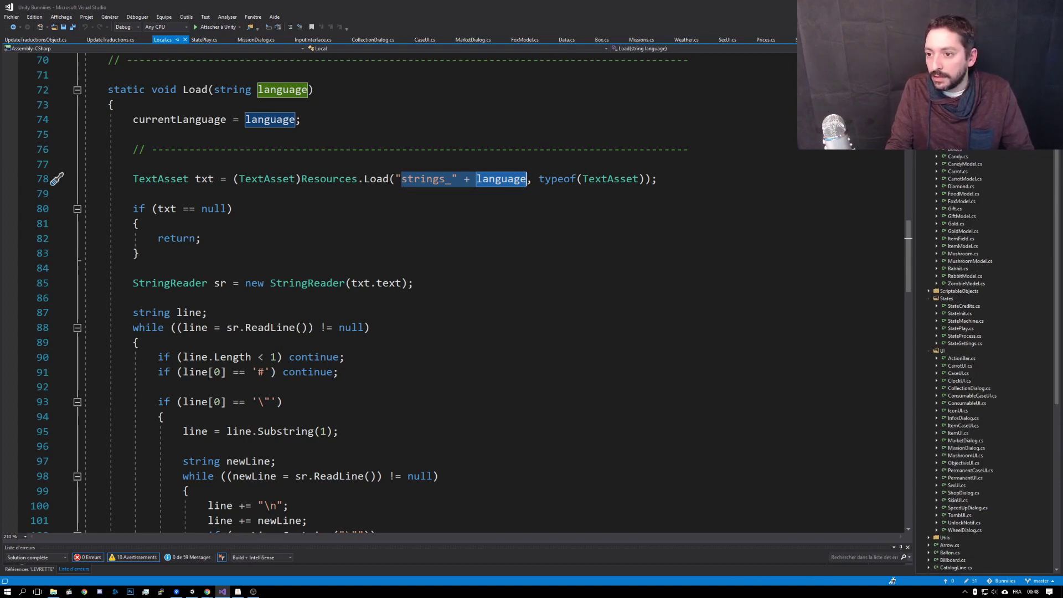
key("ctrl+bracketleft")
key("s")
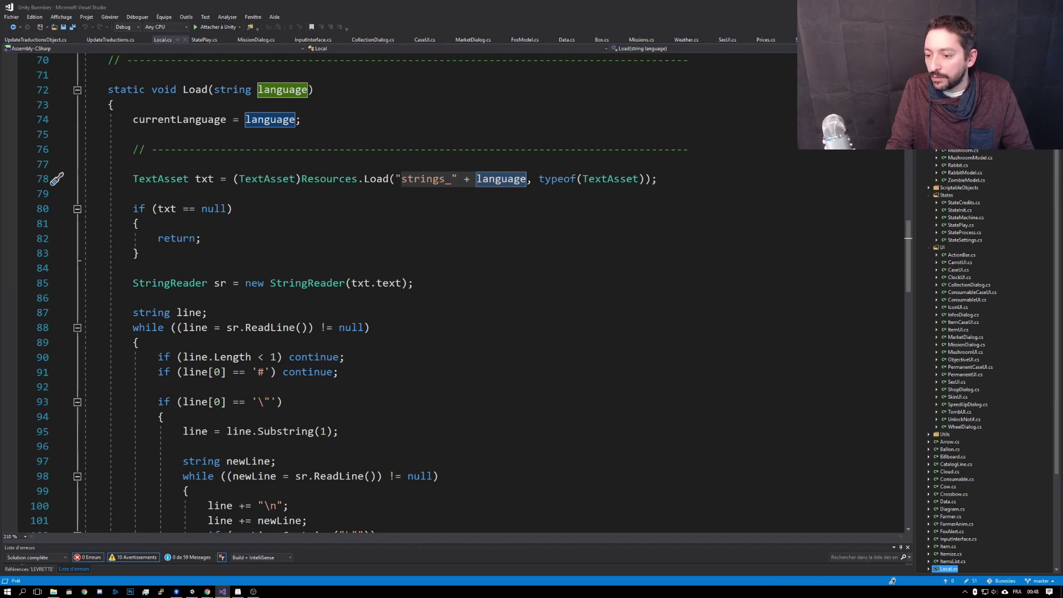
scroll(975, 360, "up", 4)
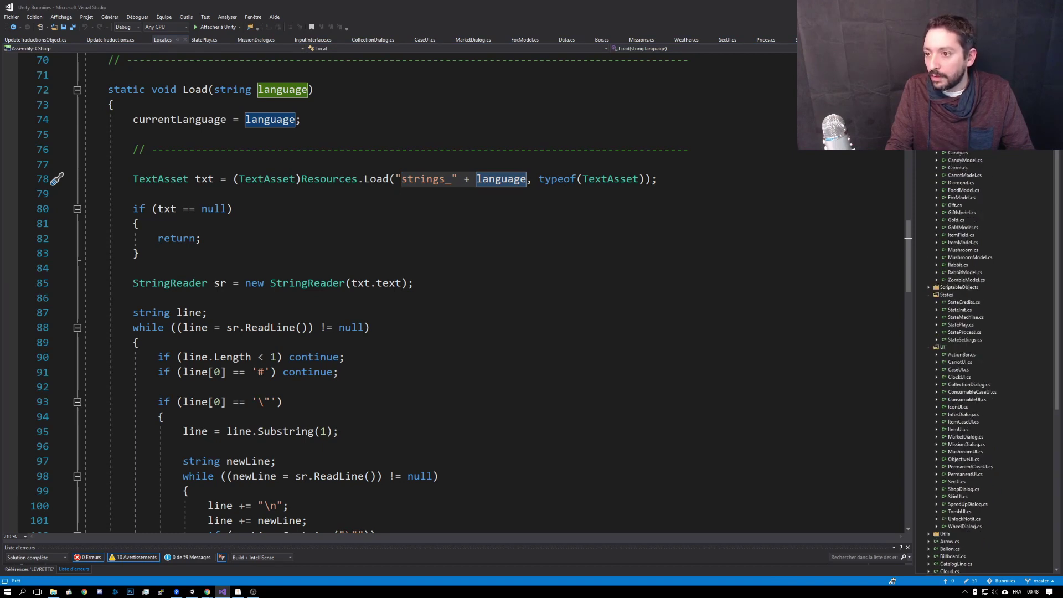
key("Return")
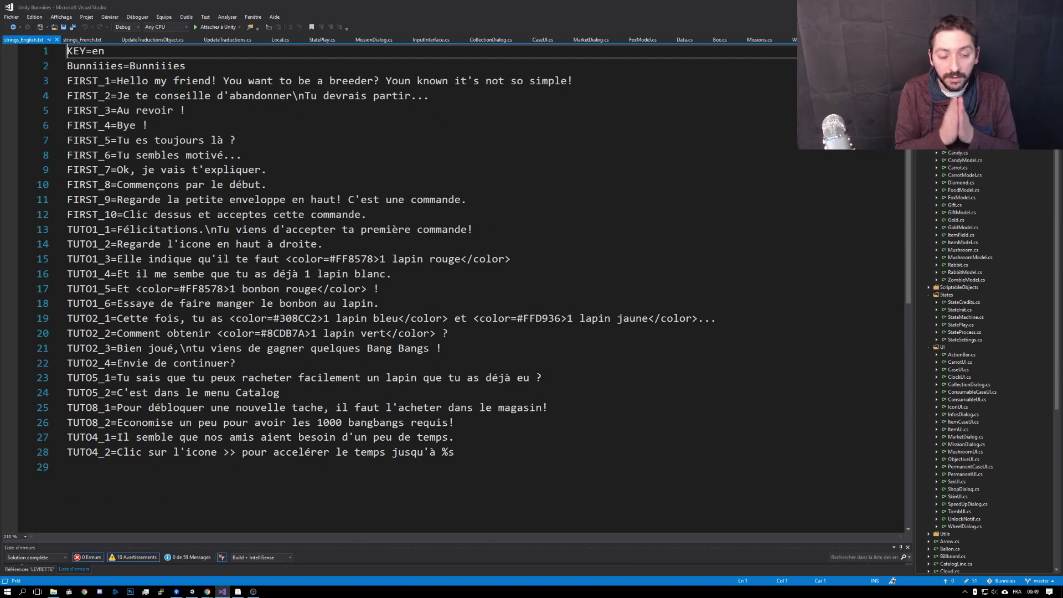
key("alt+Tab")
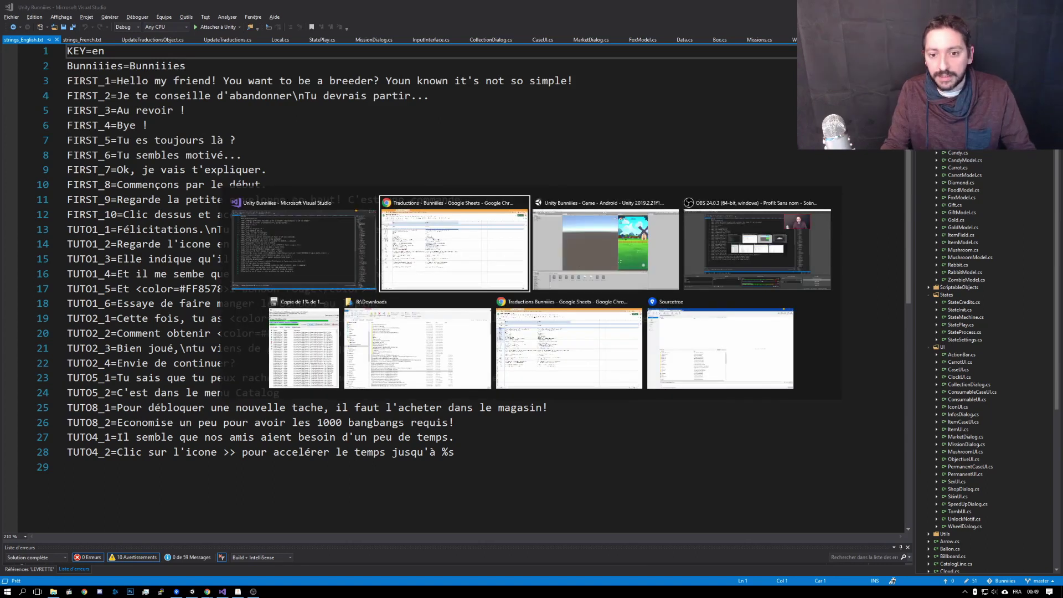
Open UpdateTraductionsObject from the Project panel's Scripts folder in the code editor.
key("alt+Tab")
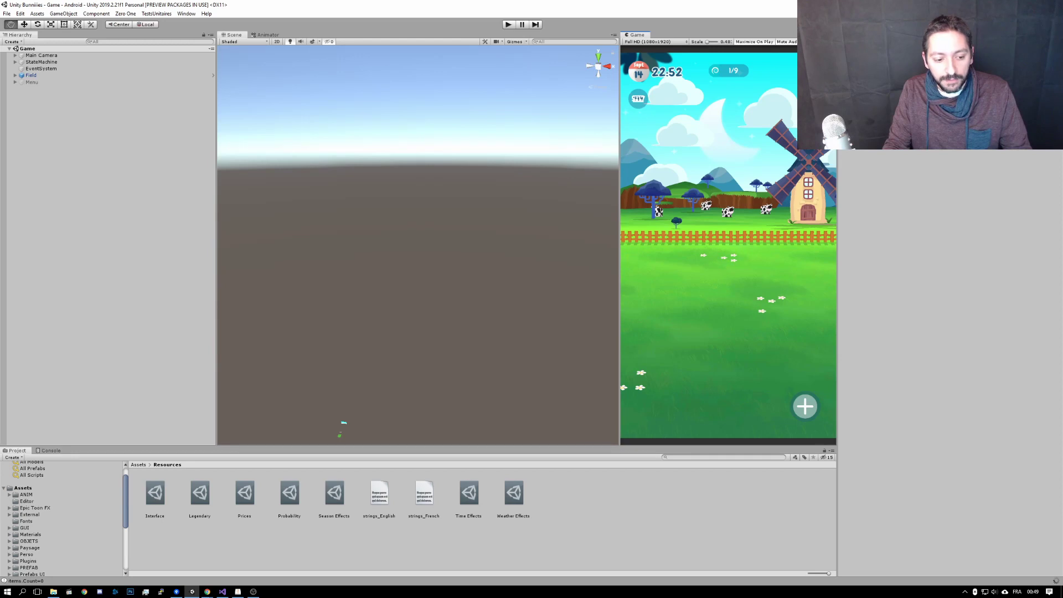
left_click(28, 513)
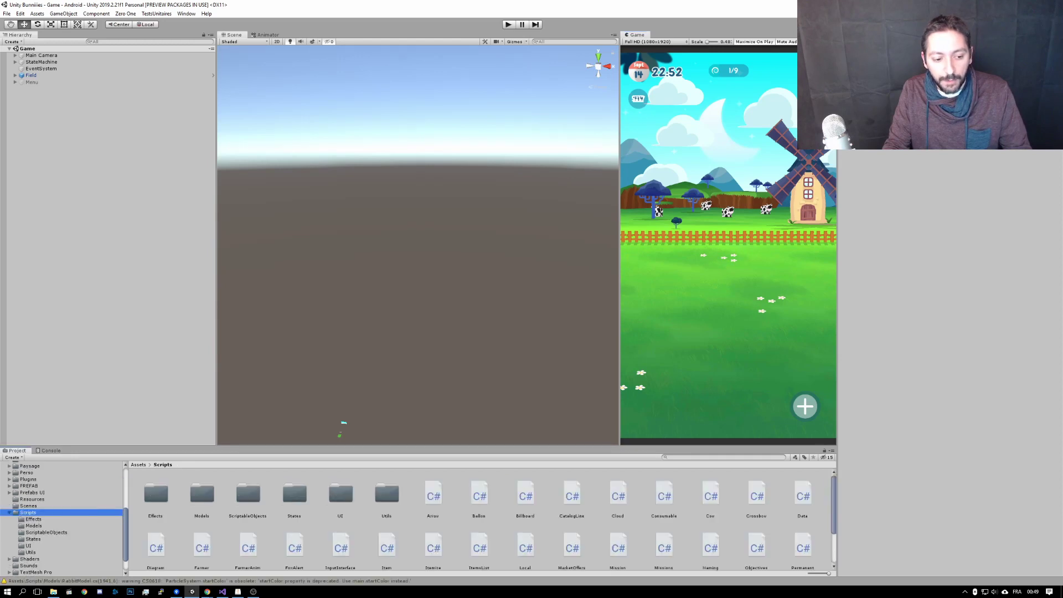
scroll(479, 520, "down", 1)
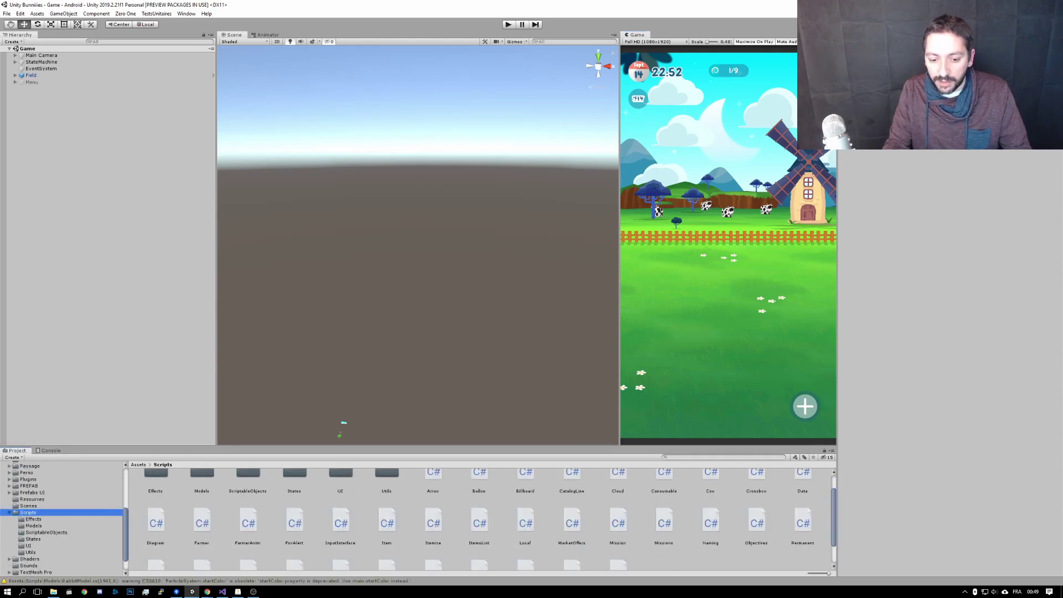
scroll(479, 520, "down", 1)
scroll(479, 521, "up", 1)
scroll(479, 521, "down", 1)
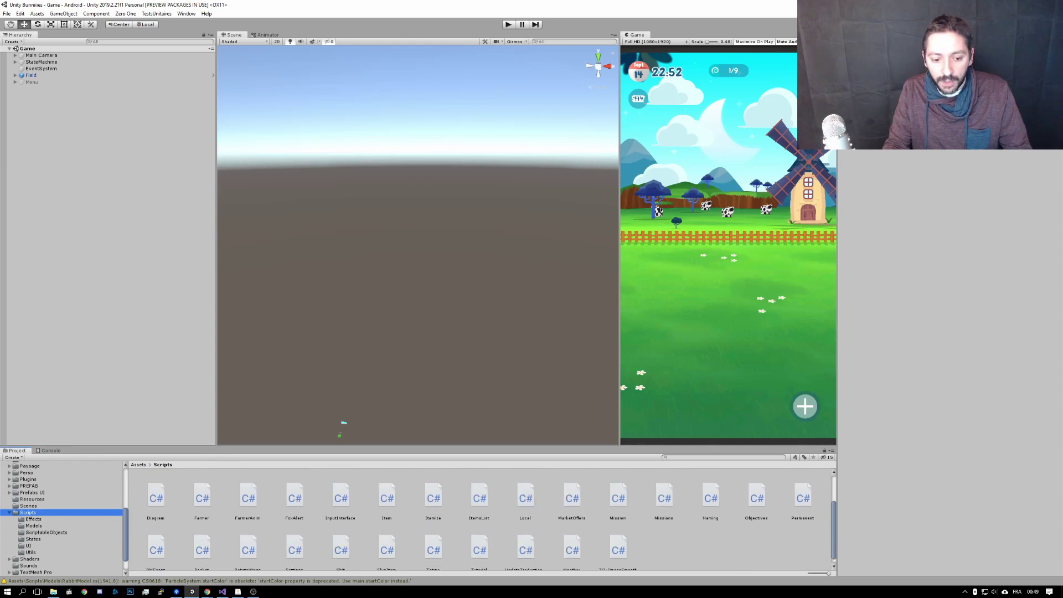
double_click(526, 544)
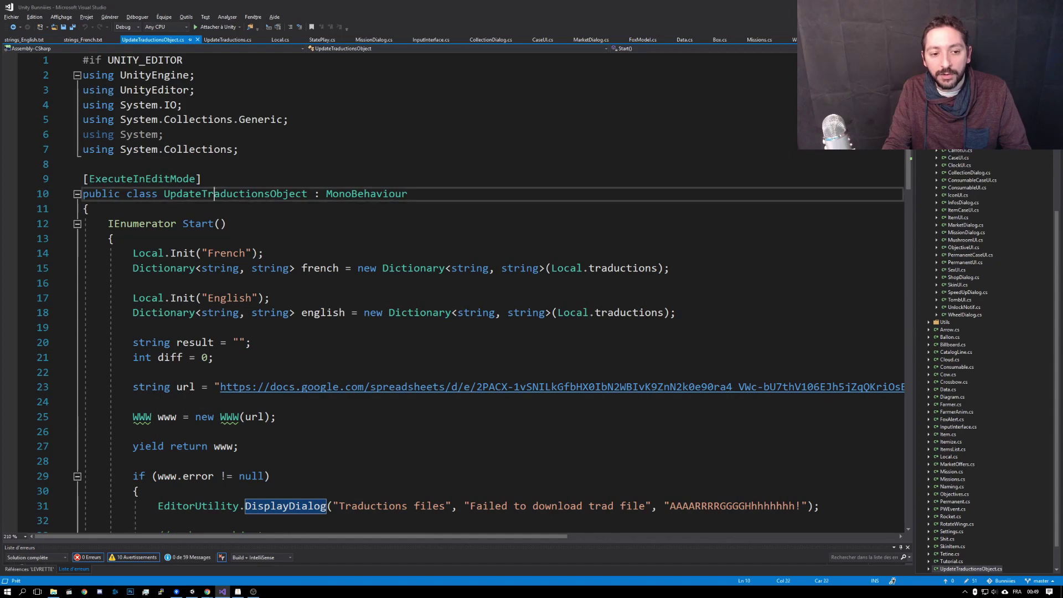
Review the French and English dictionary setup (lines 14–18) and the spreadsheet URL download on line 23.
scroll(460, 288, "down", 3)
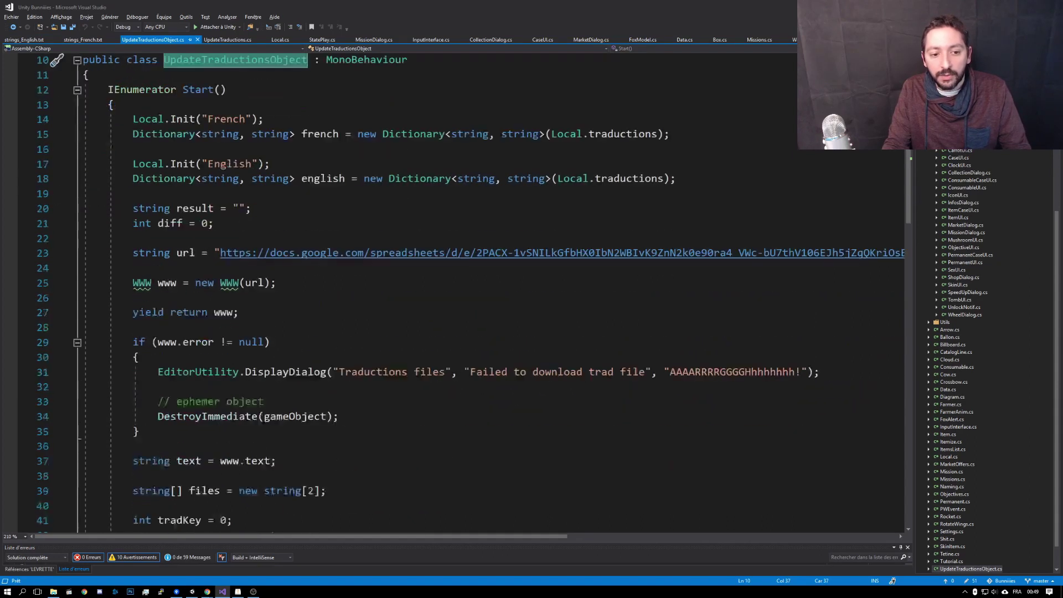
left_click_drag(133, 119, 671, 134)
key("shift+Down")
key("shift+Down")
key("shift+Down")
key("shift+End")
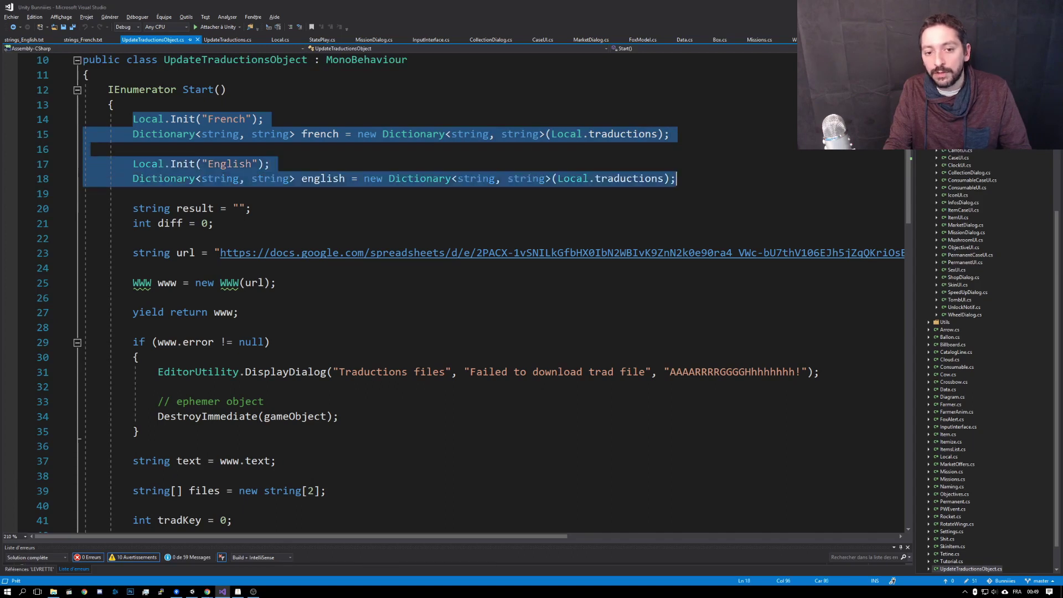
left_click(133, 149)
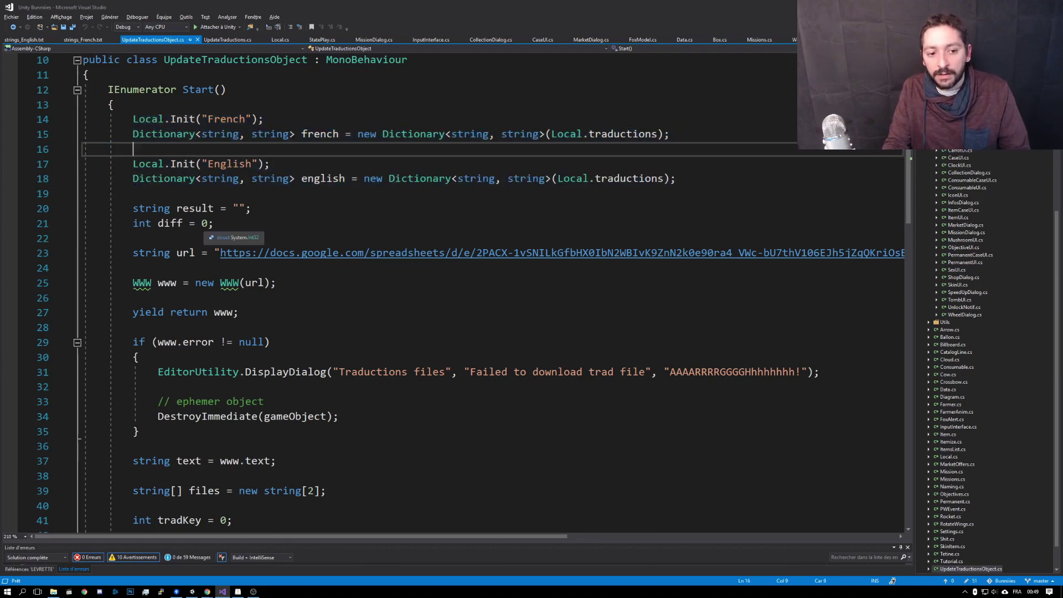
left_click_drag(220, 253, 590, 253)
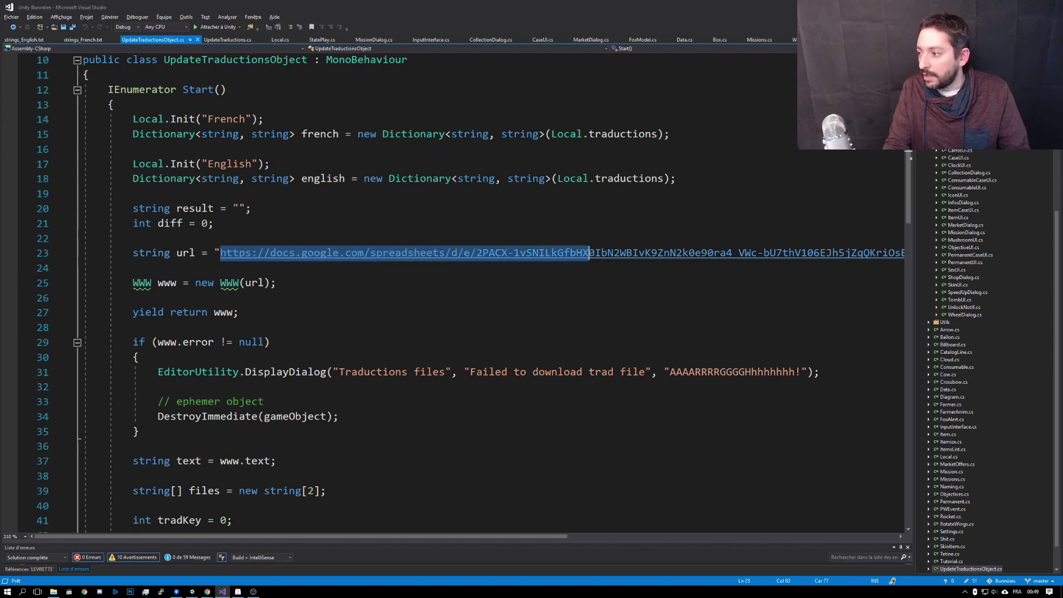
key("ctrl+c")
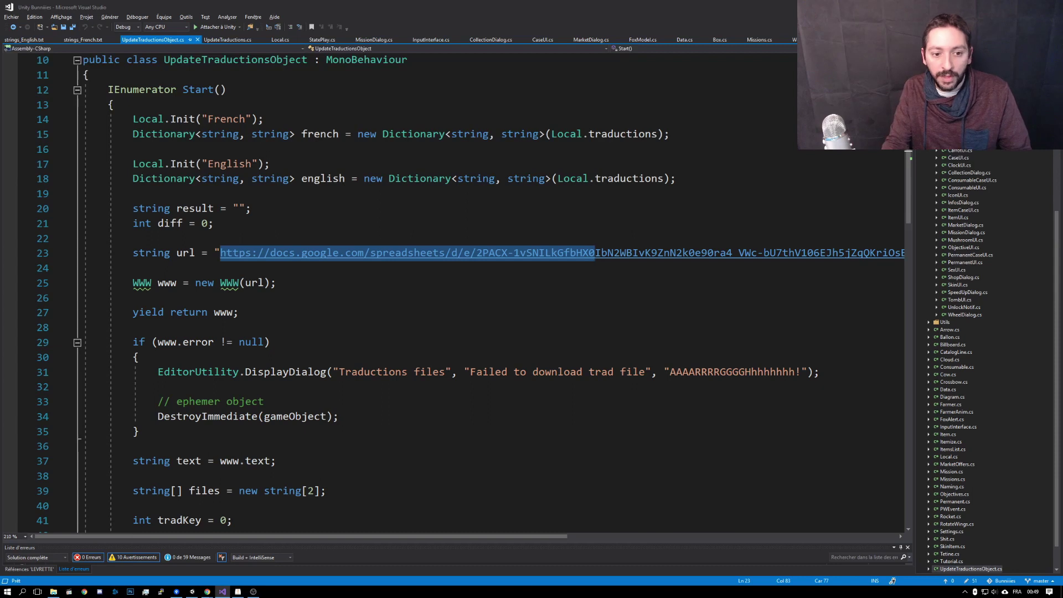
left_click_drag(133, 253, 133, 298)
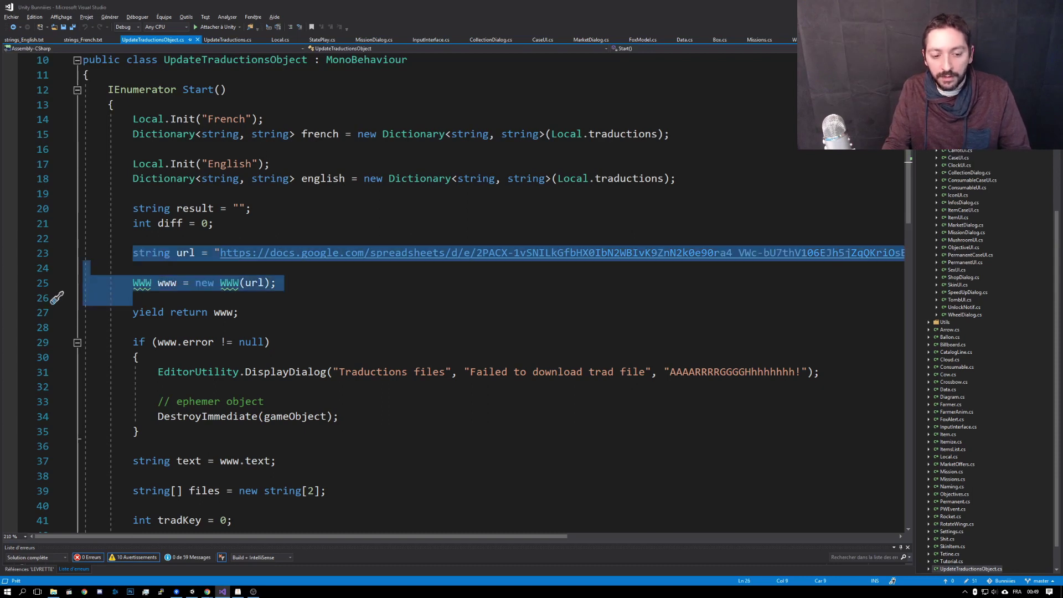
Review the lines writing strings_English.txt and adding the (french) marker.
scroll(57, 298, "down", 3)
scroll(57, 298, "down", 3)
scroll(57, 298, "down", 2)
scroll(57, 298, "down", 1)
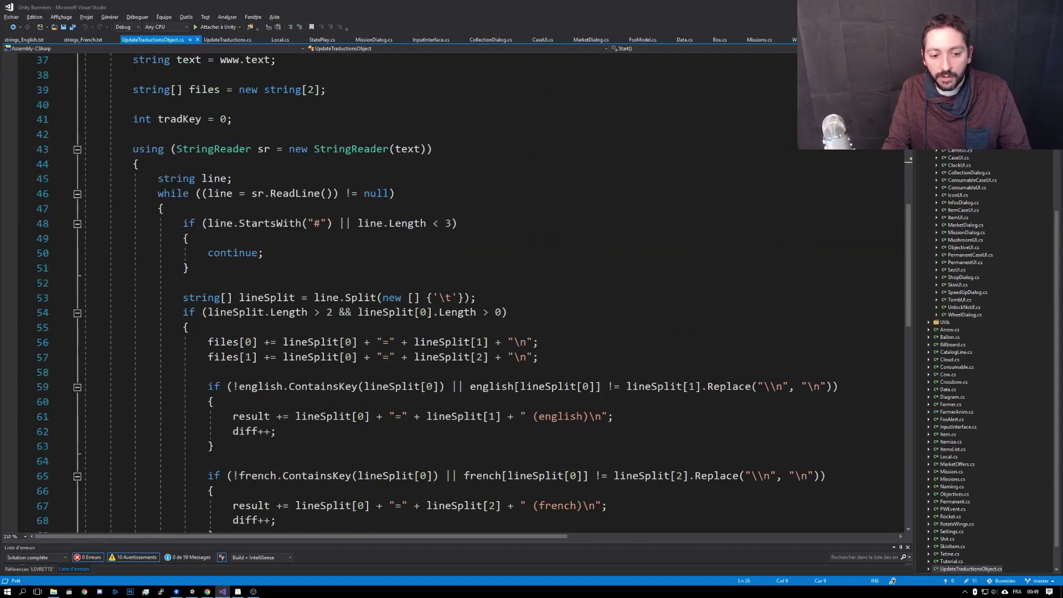
scroll(57, 298, "down", 4)
scroll(57, 298, "down", 3)
scroll(57, 298, "down", 2)
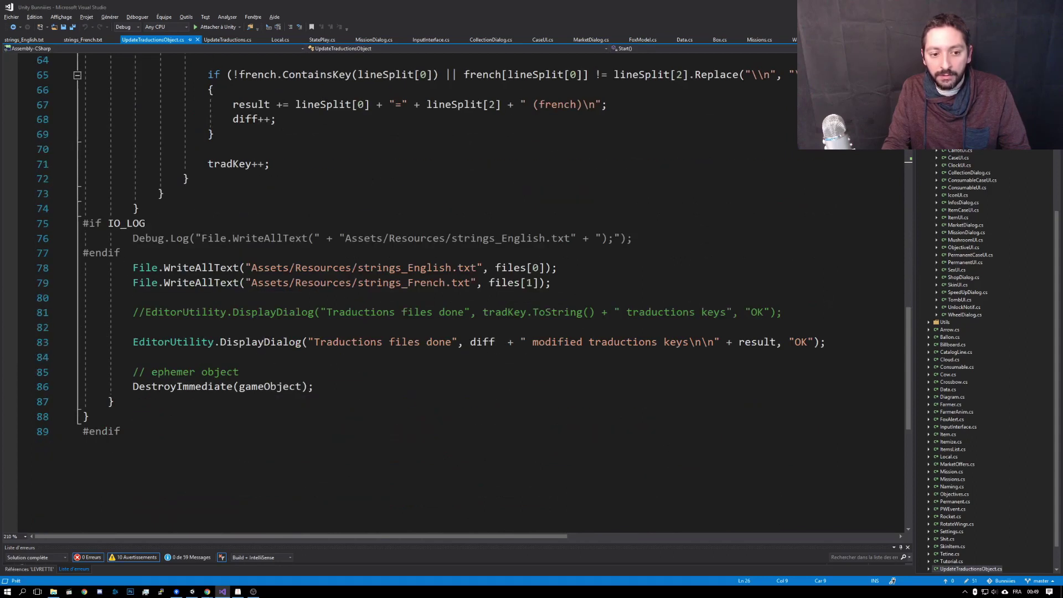
left_click_drag(128, 268, 559, 268)
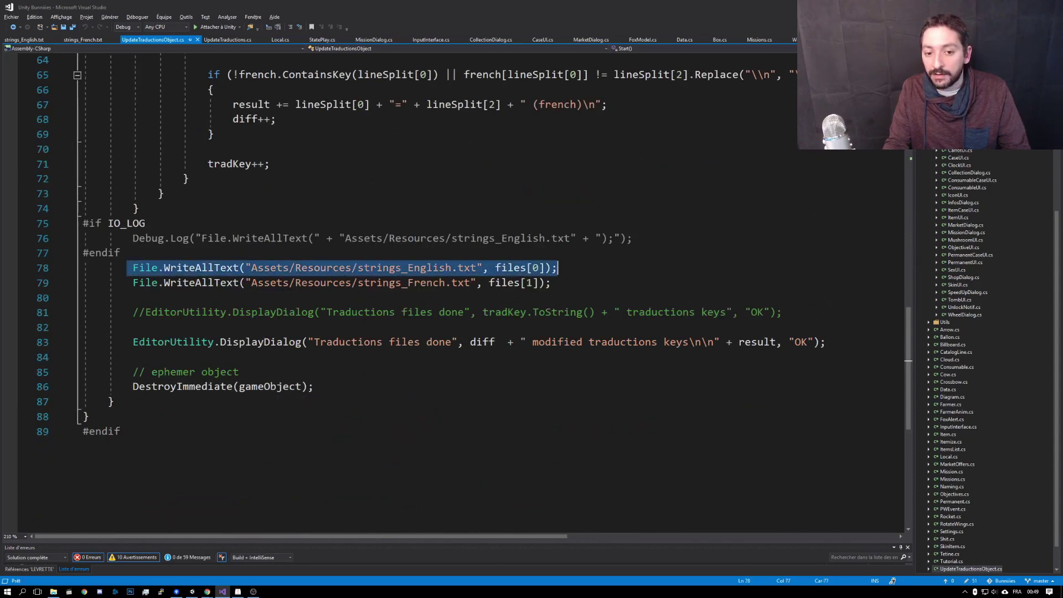
left_click(387, 268)
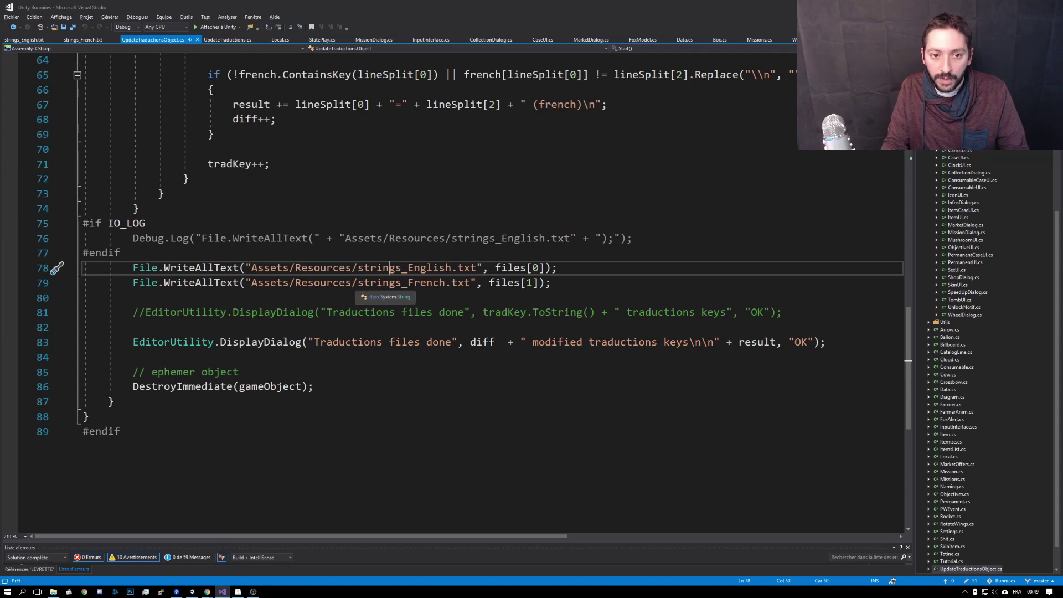
left_click(396, 105)
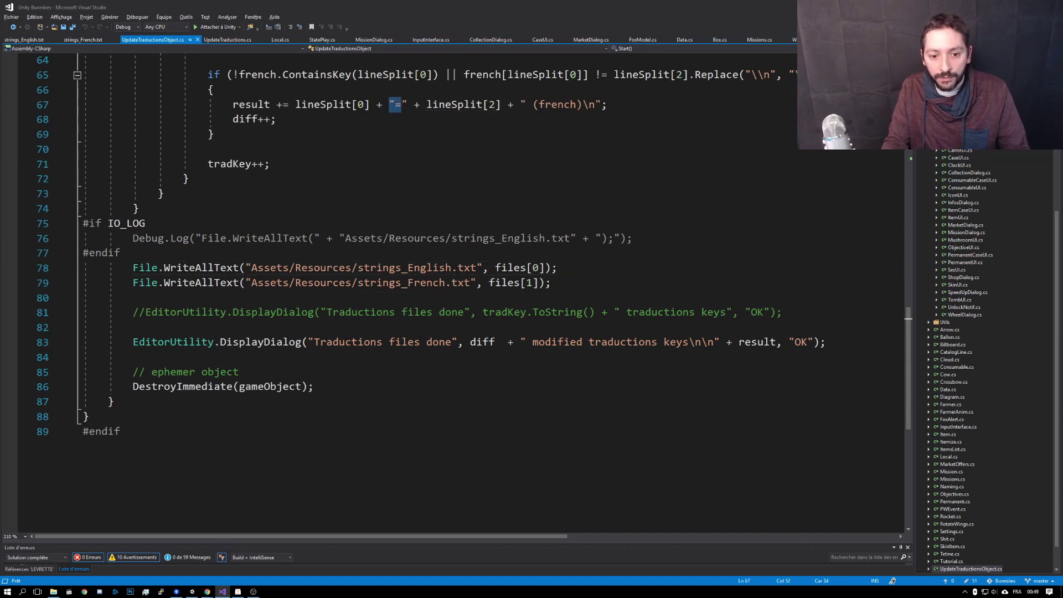
left_click(133, 298)
key("alt+Tab")
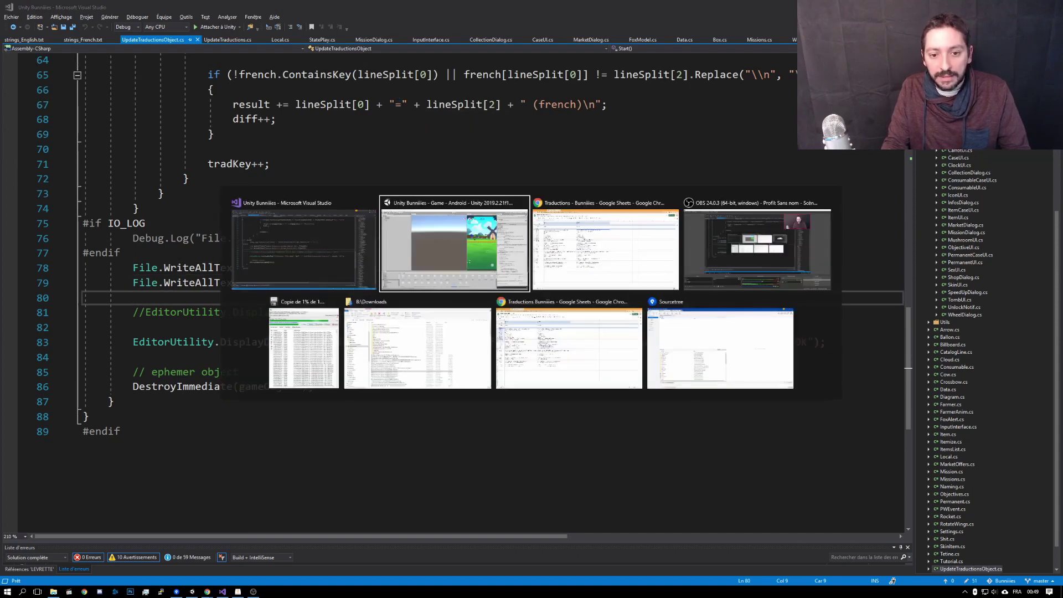
Overwrite cell C7 with "Unity 3D, c'est trop bien!\nJe ne m'en lasse pas :D" and return to Unity.
key("alt+Tab")
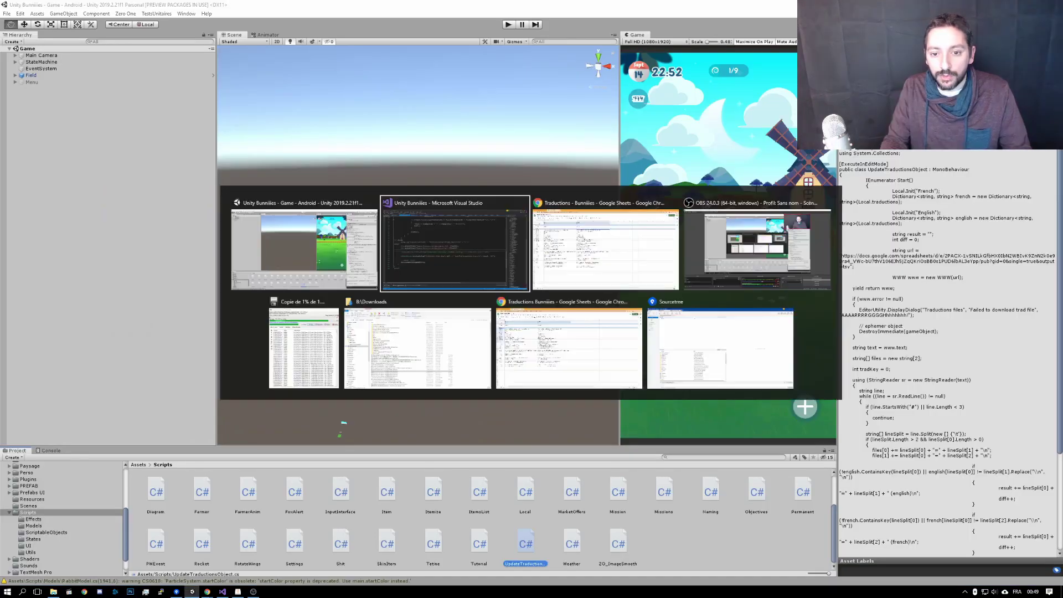
key("alt+Tab")
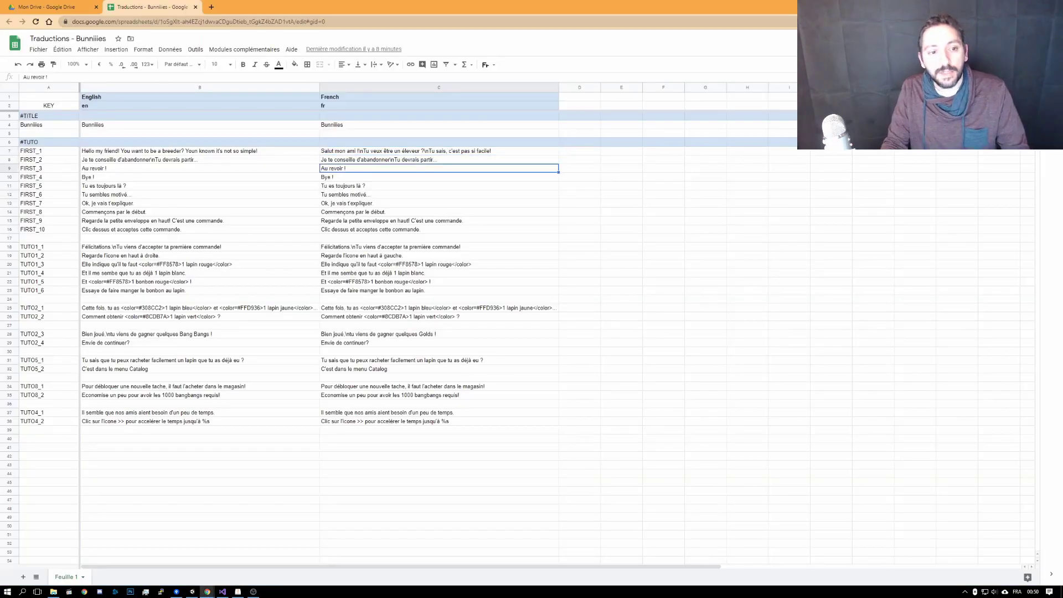
key("Up")
key("Up")
key("Return")
key("Home")
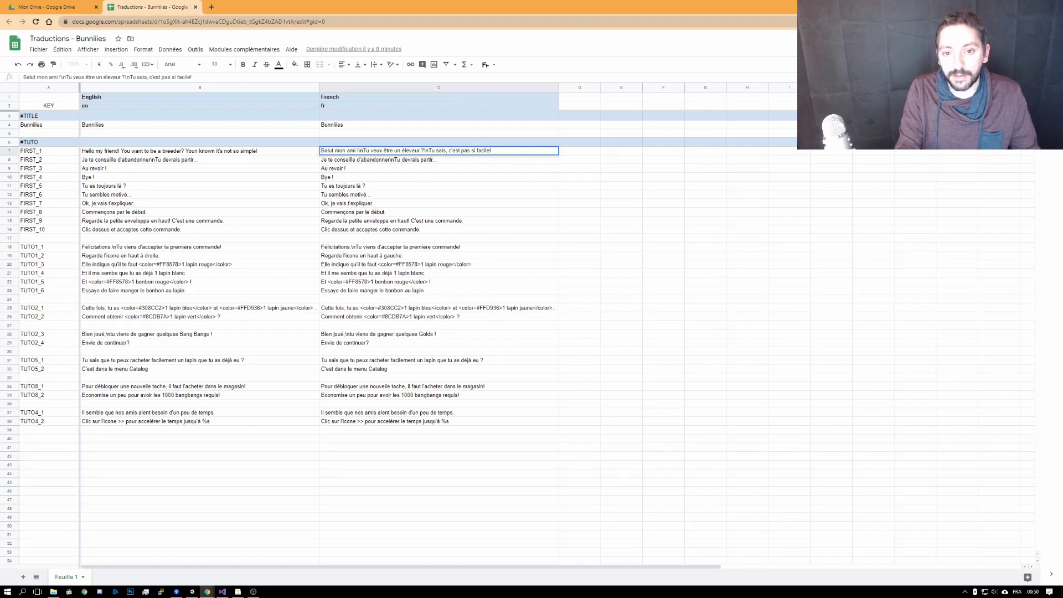
key("shift+End")
type("Un")
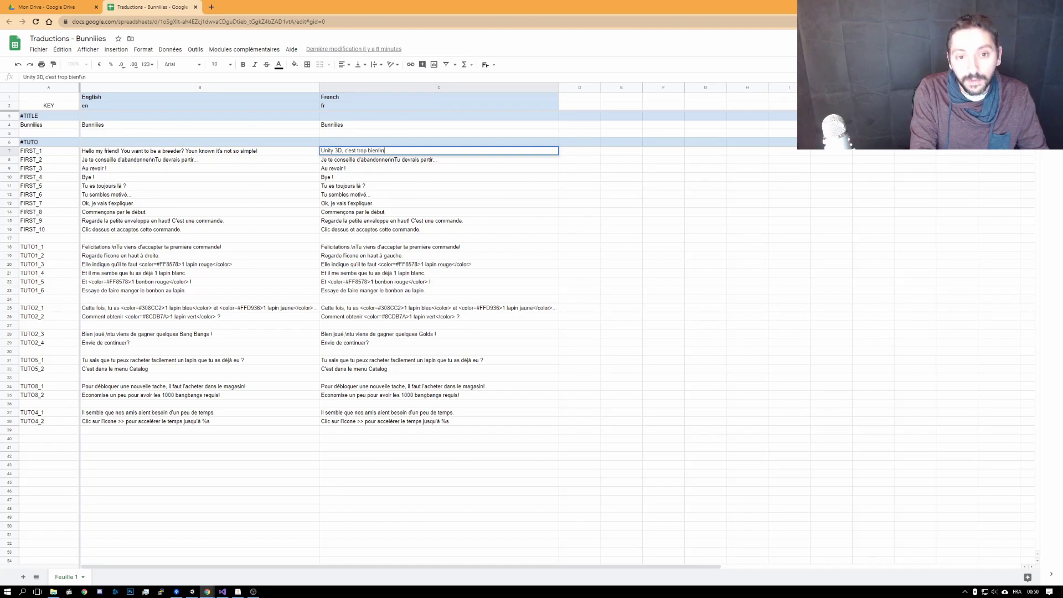
type("Je ne m'en lasse pas")
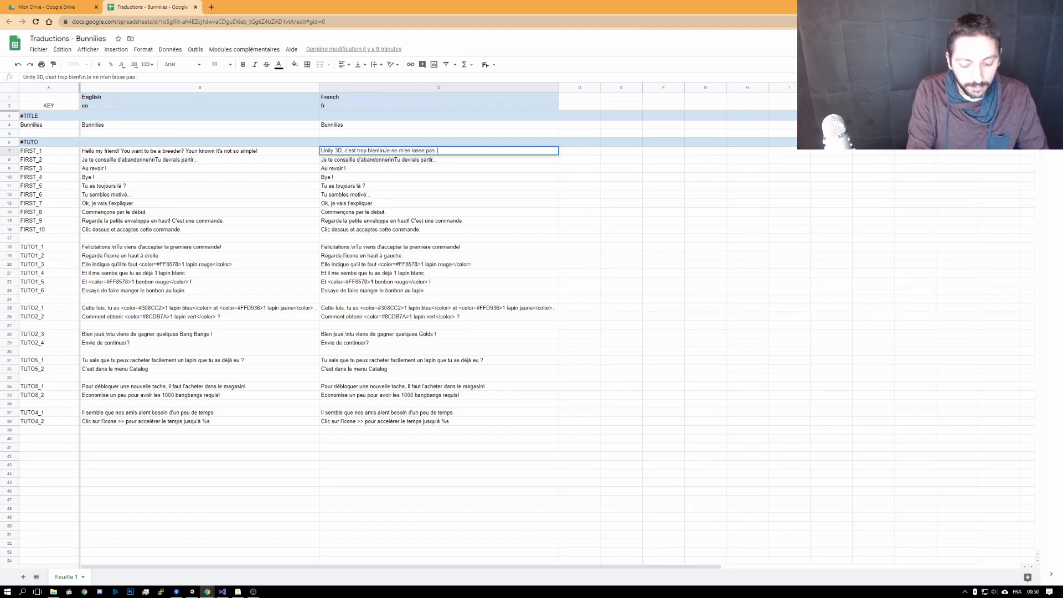
type(":D")
key("Return")
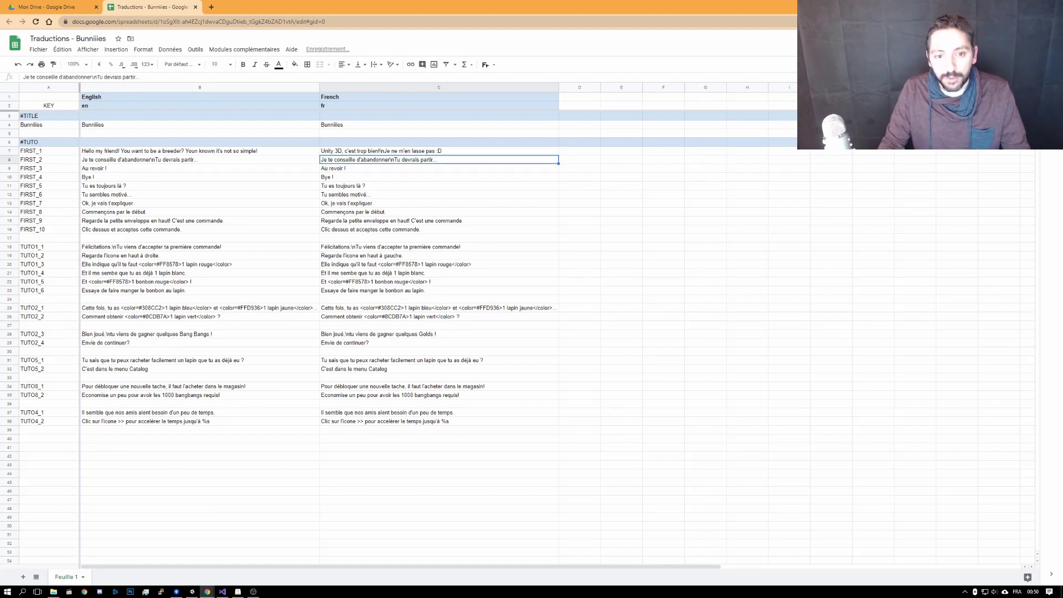
left_click(388, 168)
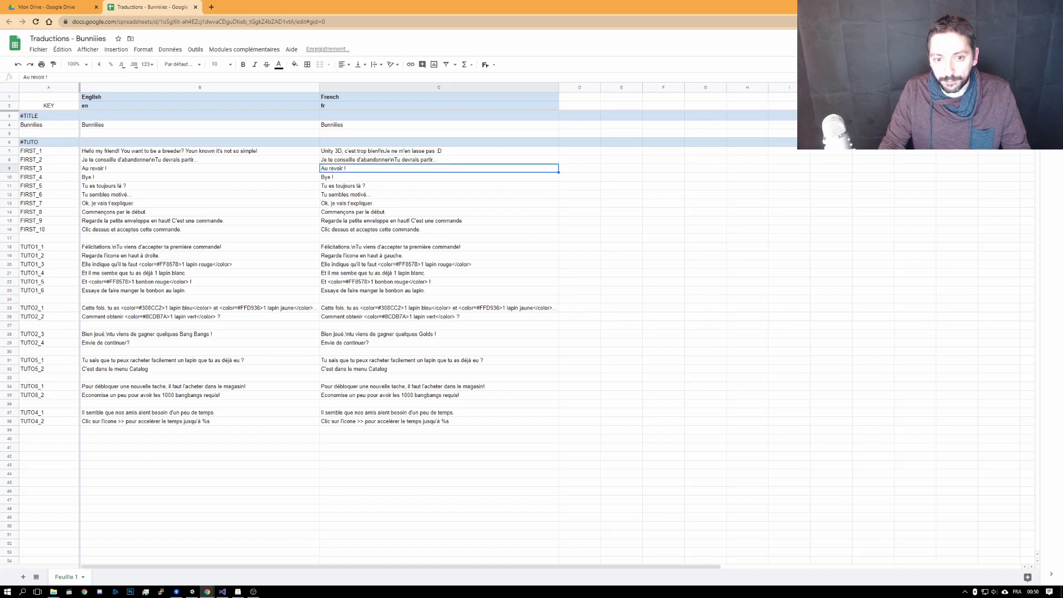
key("alt+Tab")
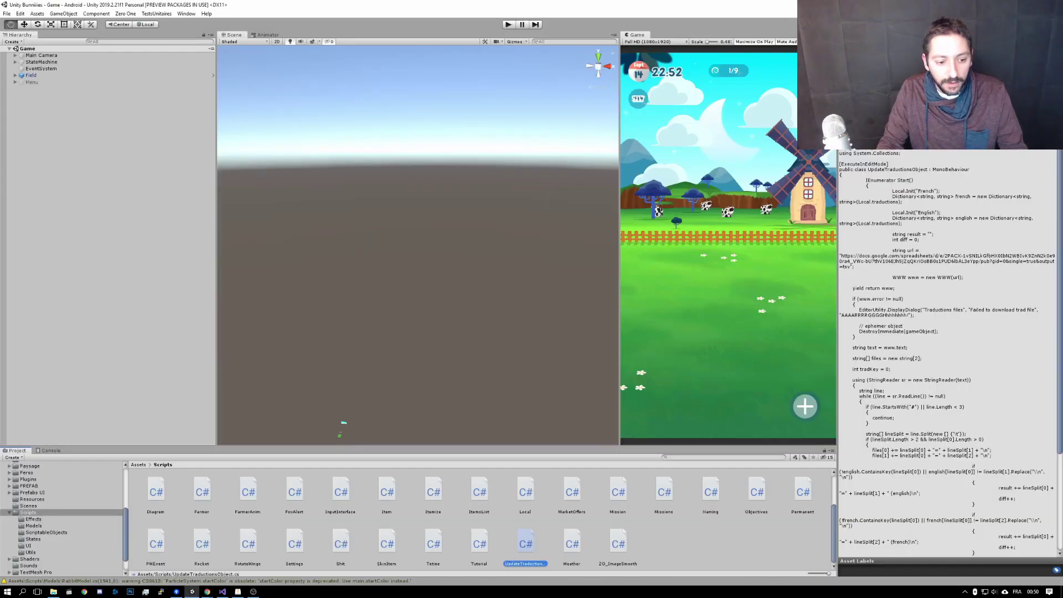
left_click(27, 512)
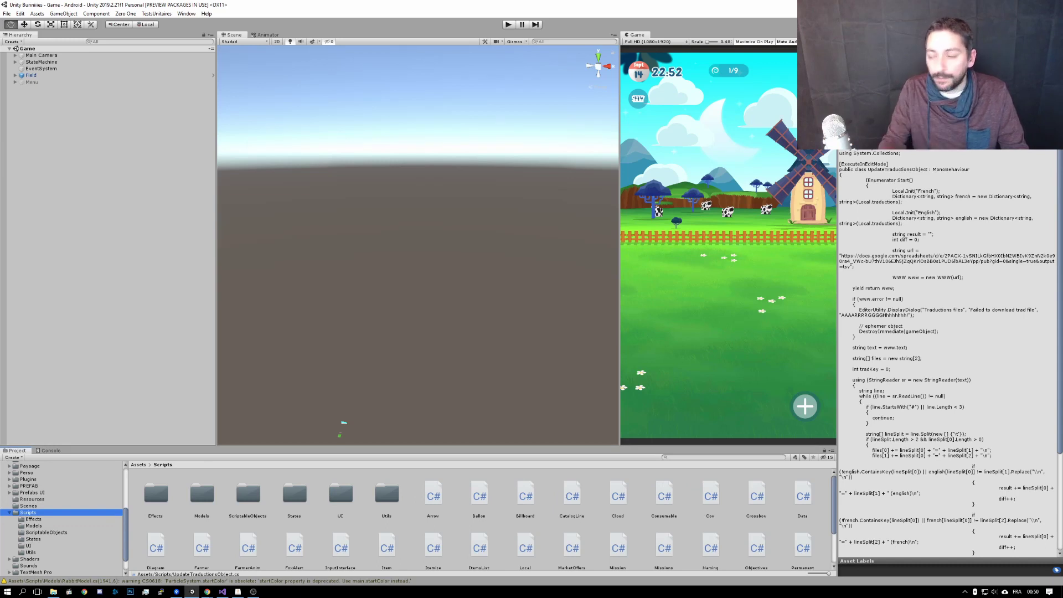
key("w")
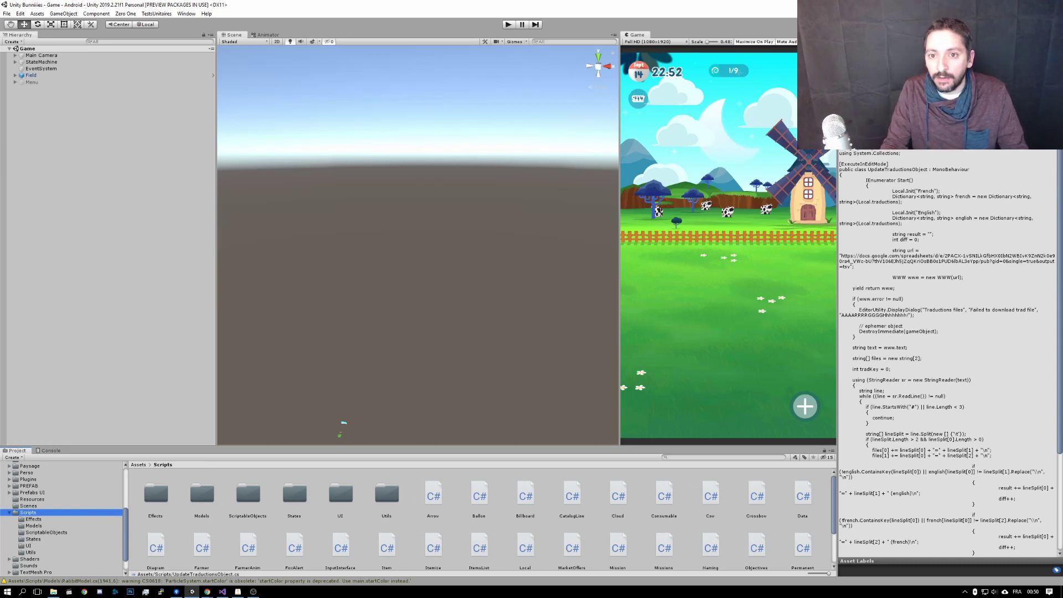
key("ctrl+p")
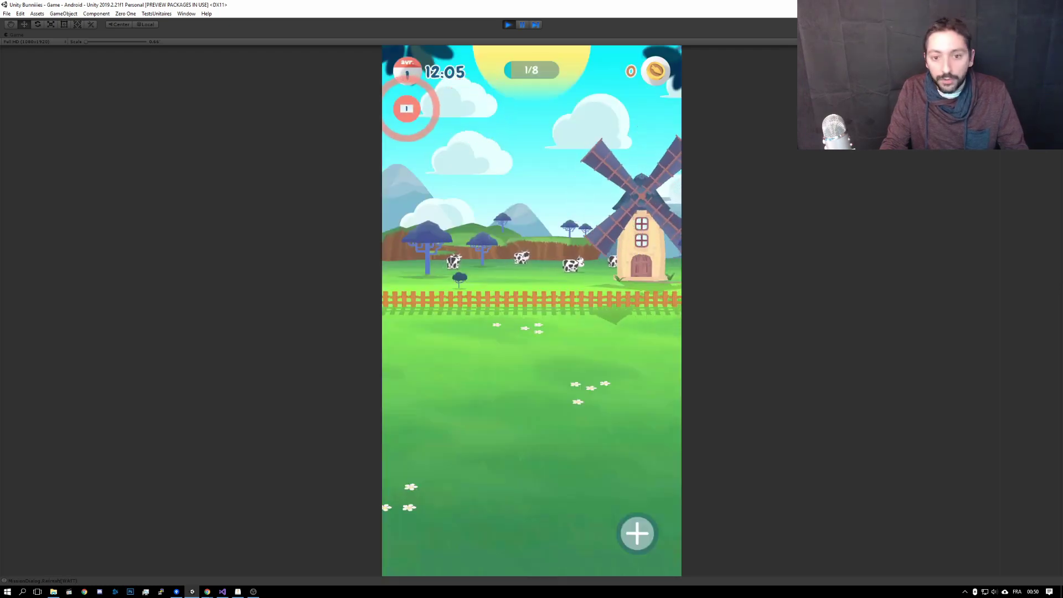
key("F1")
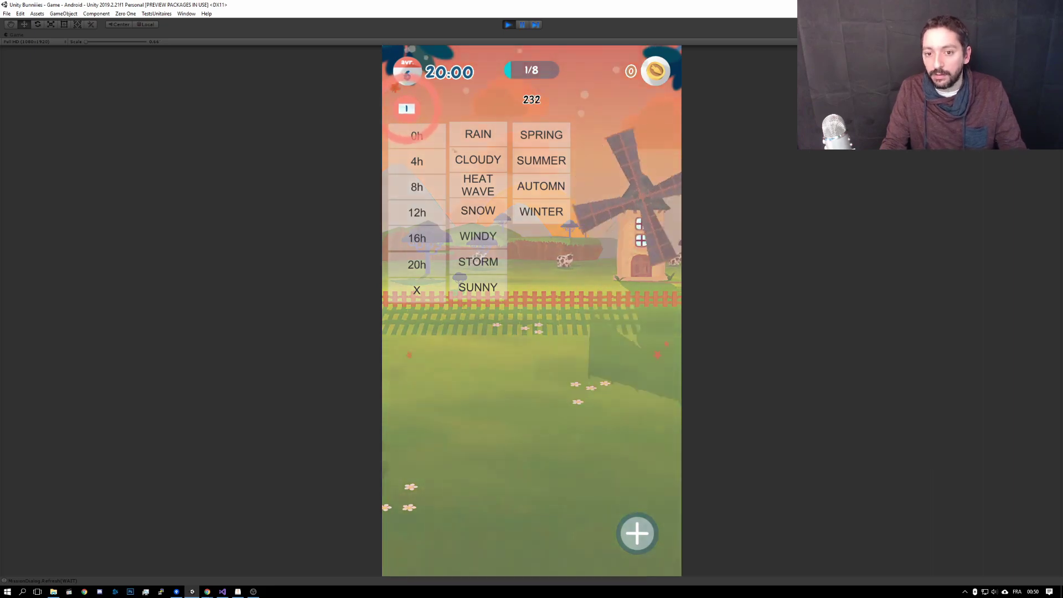
left_click(477, 109)
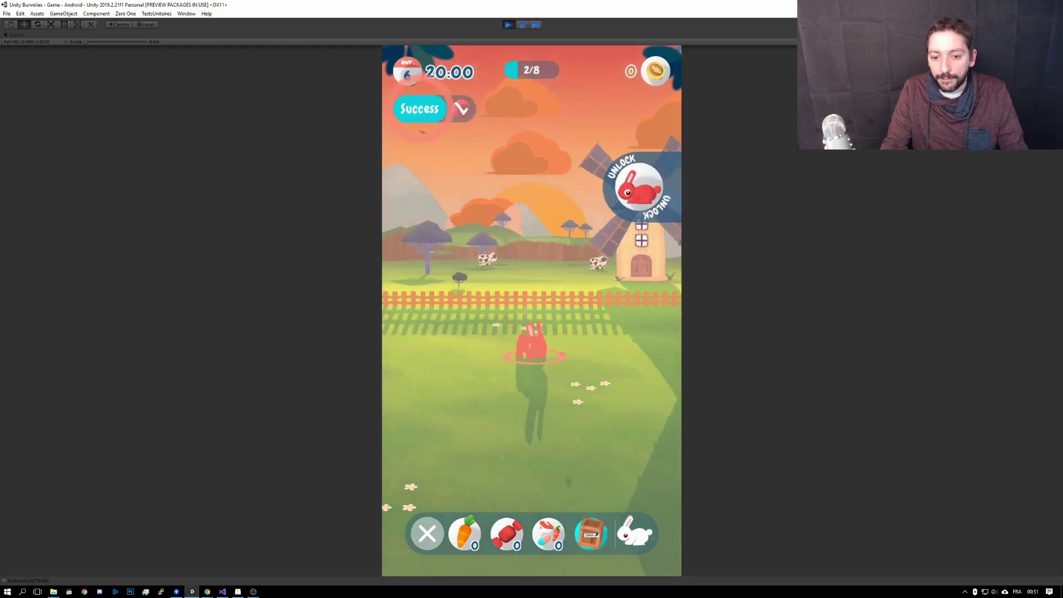
left_click(508, 25)
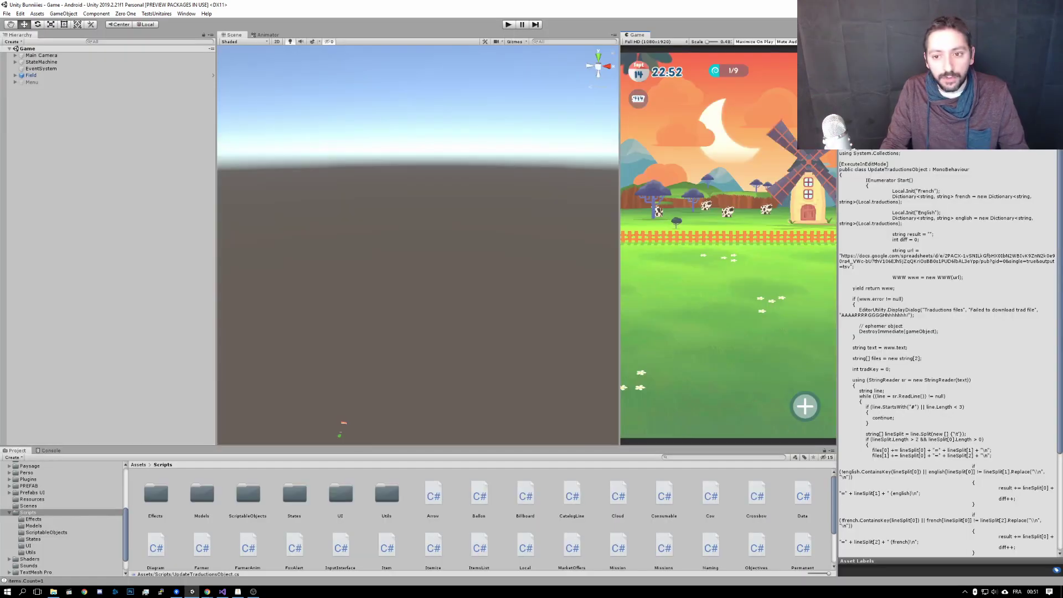
Run Zero One > Update Traduction, dismiss the report, and inspect strings_French in Assets/Resources.
left_click(156, 13)
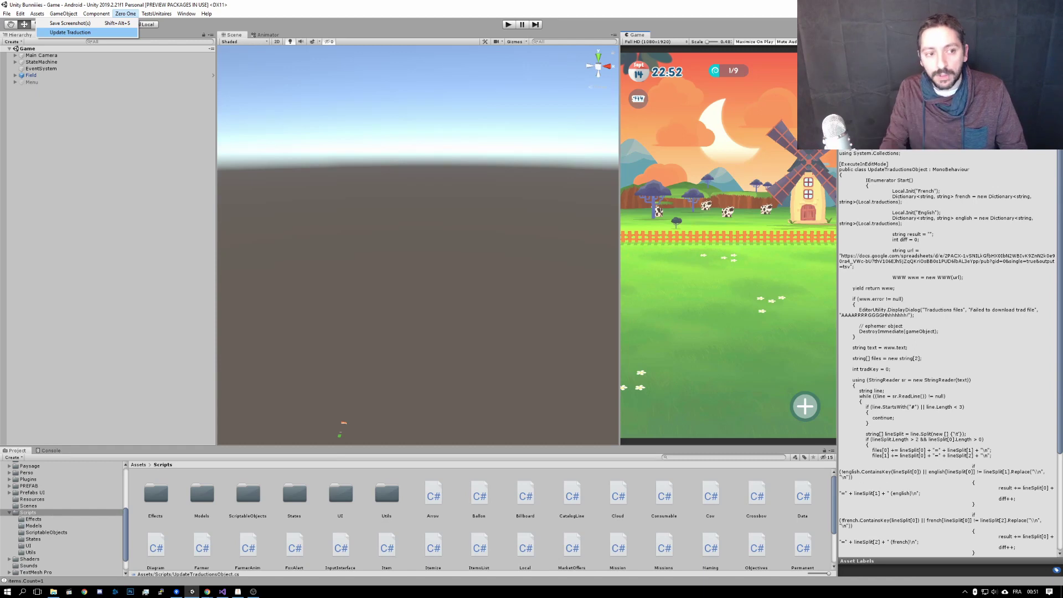
left_click(70, 32)
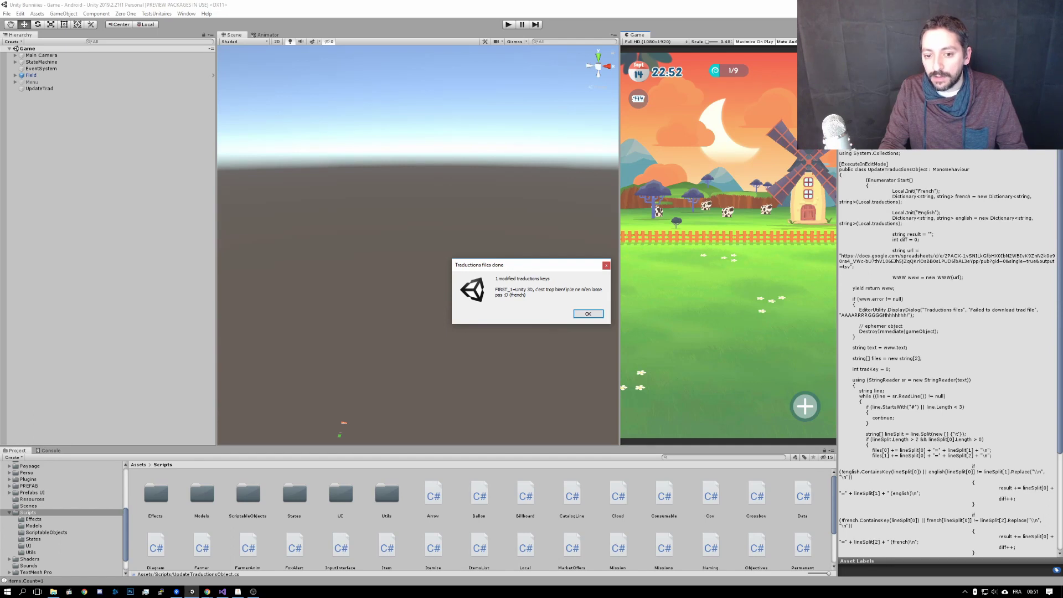
left_click(588, 314)
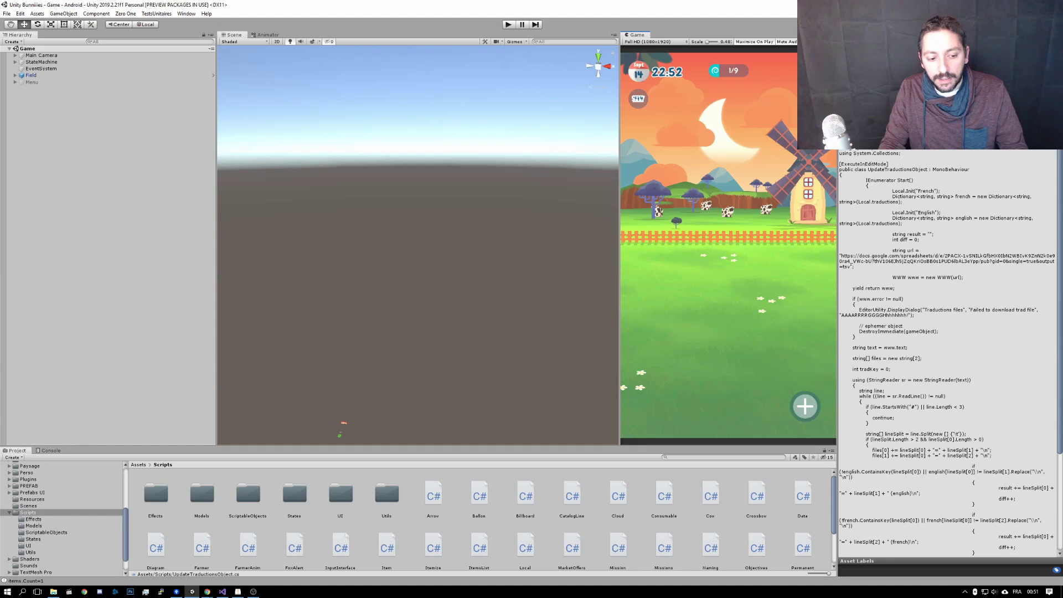
left_click(32, 499)
left_click(424, 493)
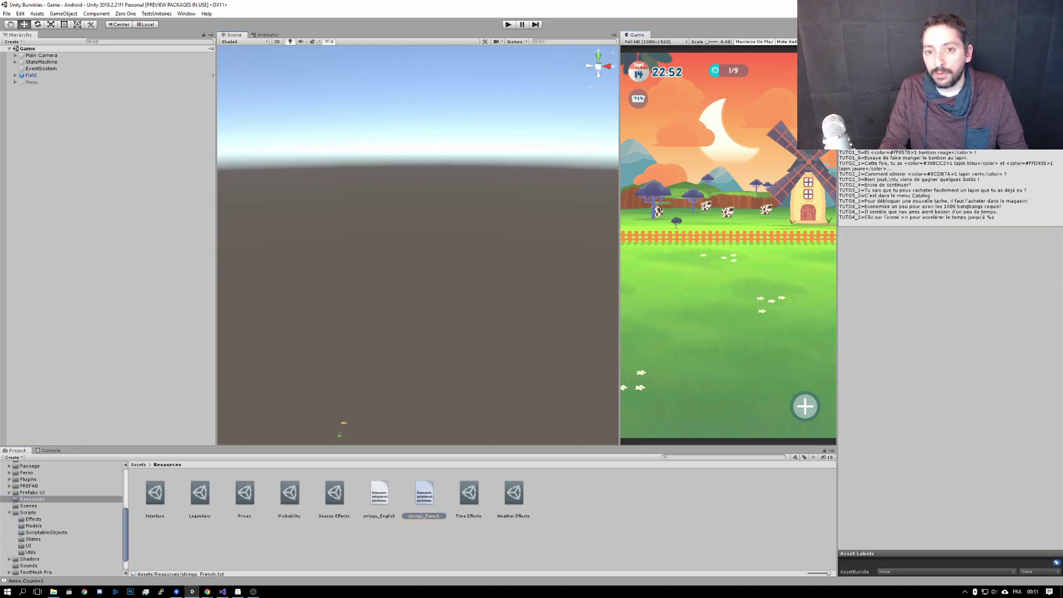
left_click(415, 277)
Play the game and accept the farmer's tutorial to see 'Regarde l'icone en haut à droite.' in the bubble.
key("ctrl+p")
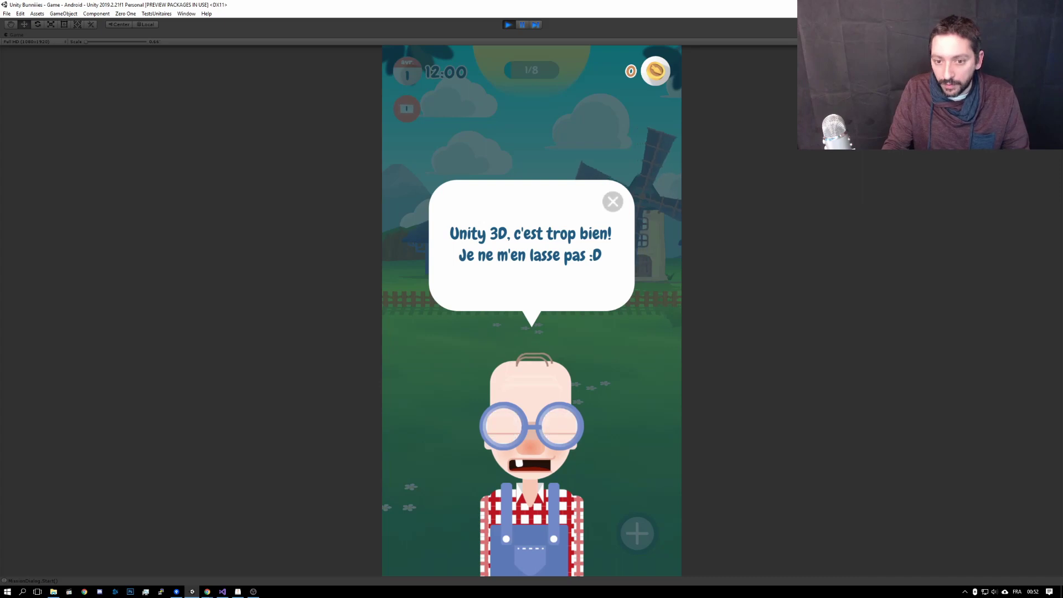
left_click(407, 108)
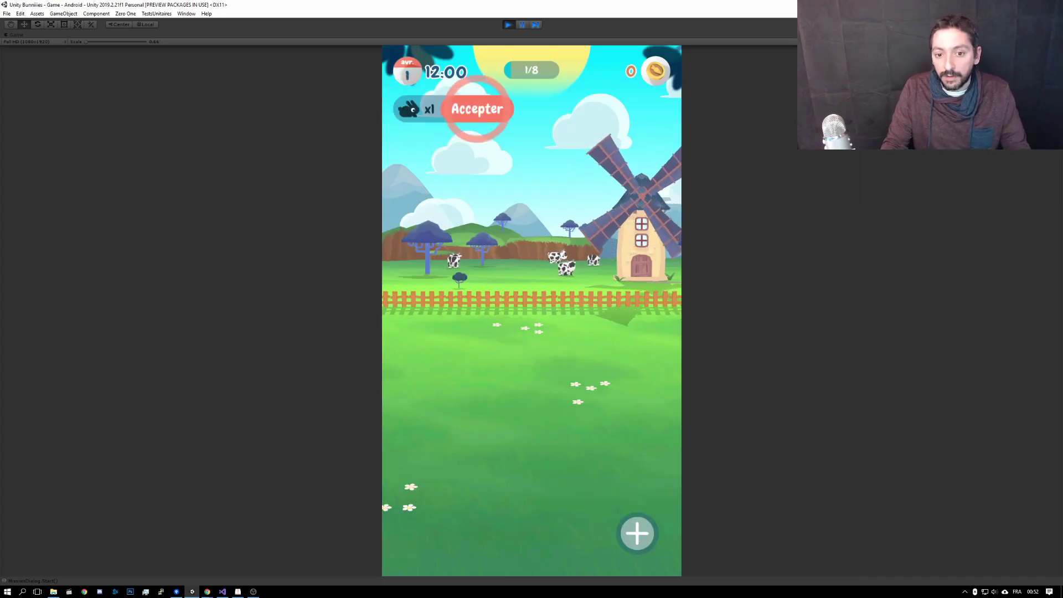
left_click(475, 108)
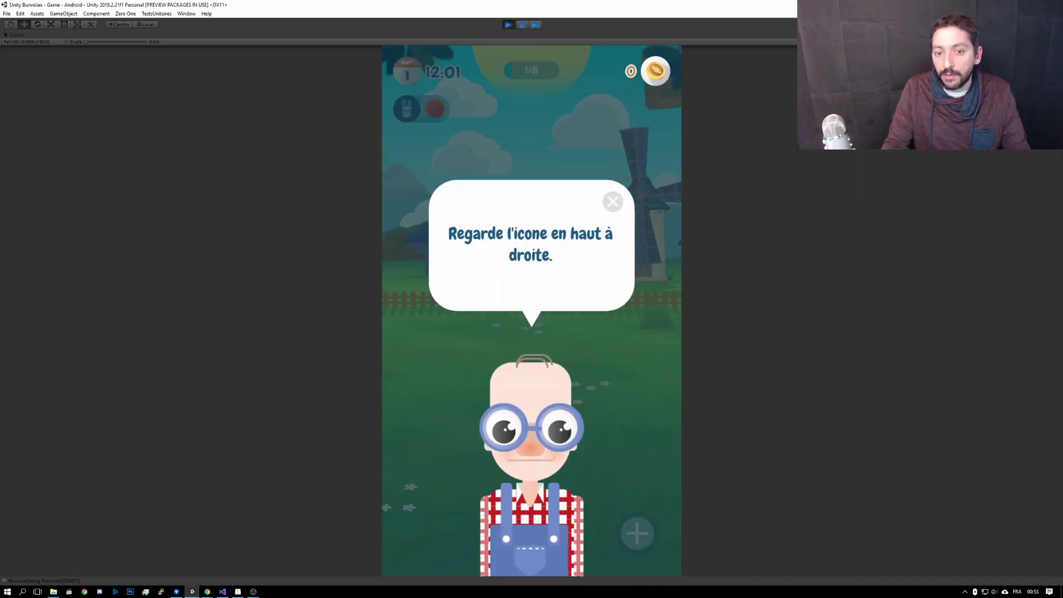
key("alt+Tab")
key("alt+Tab")
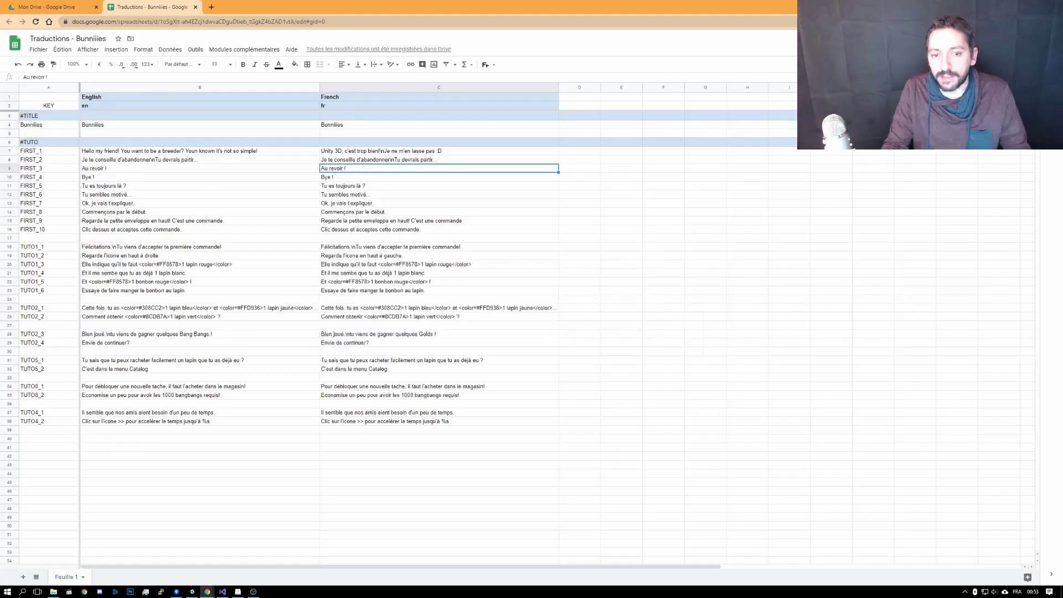
Select the English tutorial lines B7:B38 in the Traductions sheet, then return to Unity.
left_click_drag(166, 151, 166, 421)
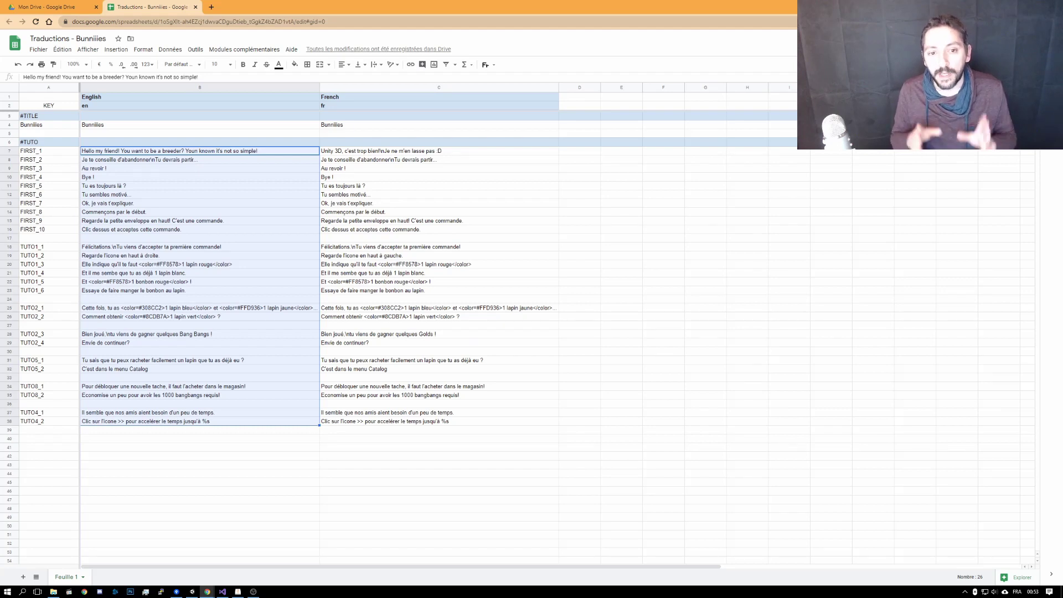
key("alt+Tab")
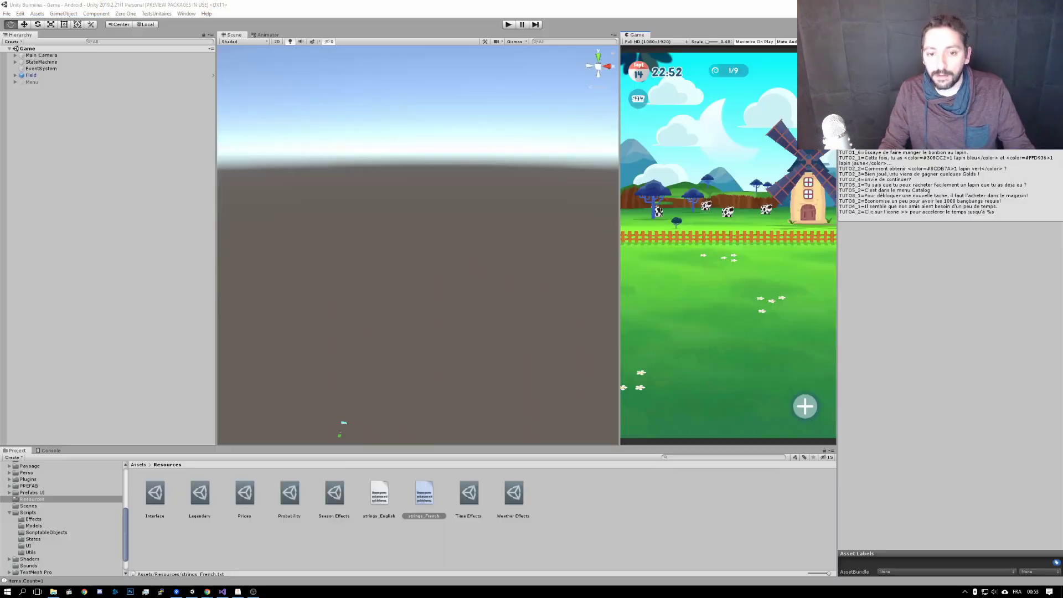
left_click(125, 13)
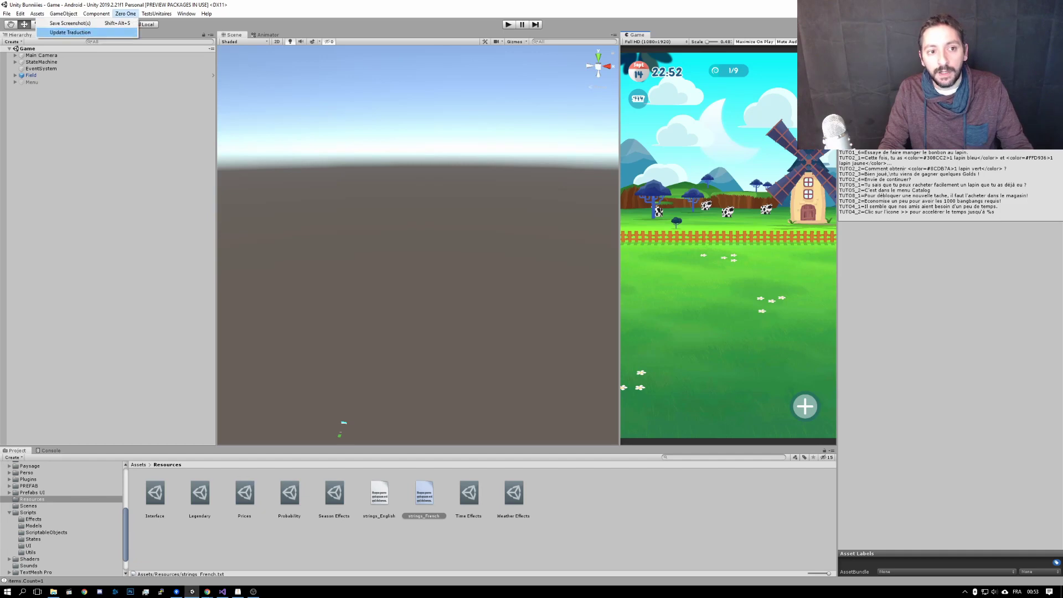
left_click(70, 32)
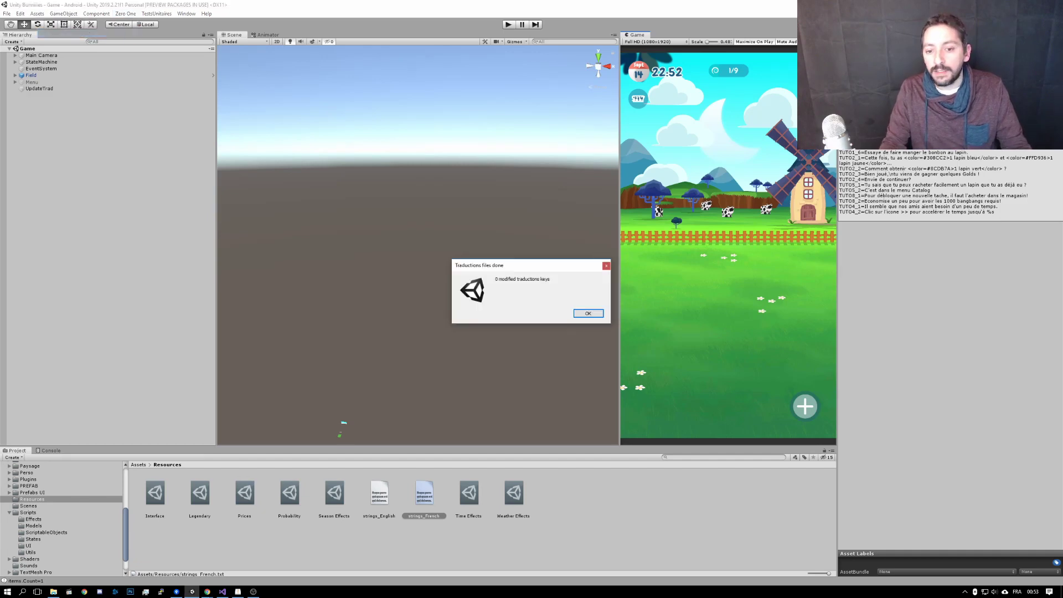
key("Return")
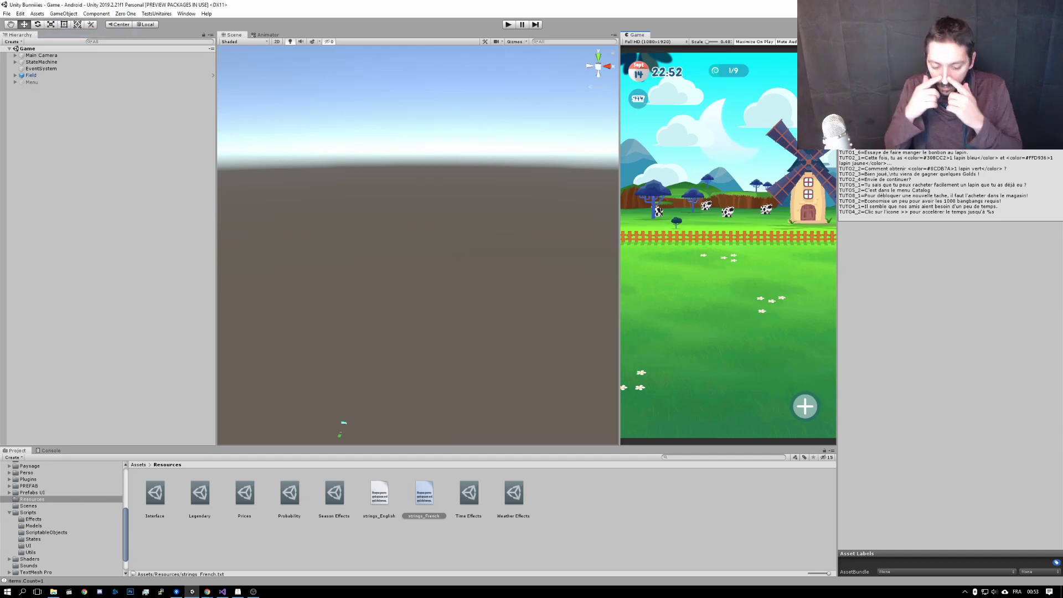